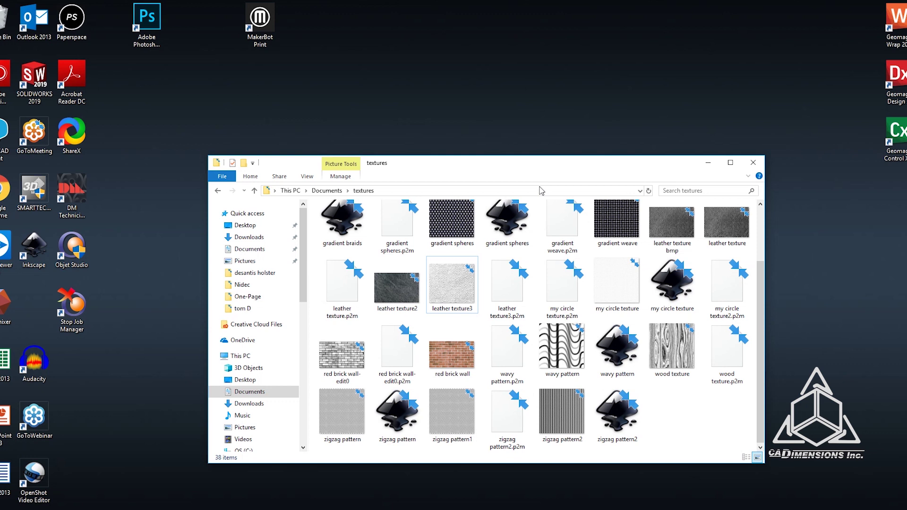
pyautogui.doubleClick(673, 345)
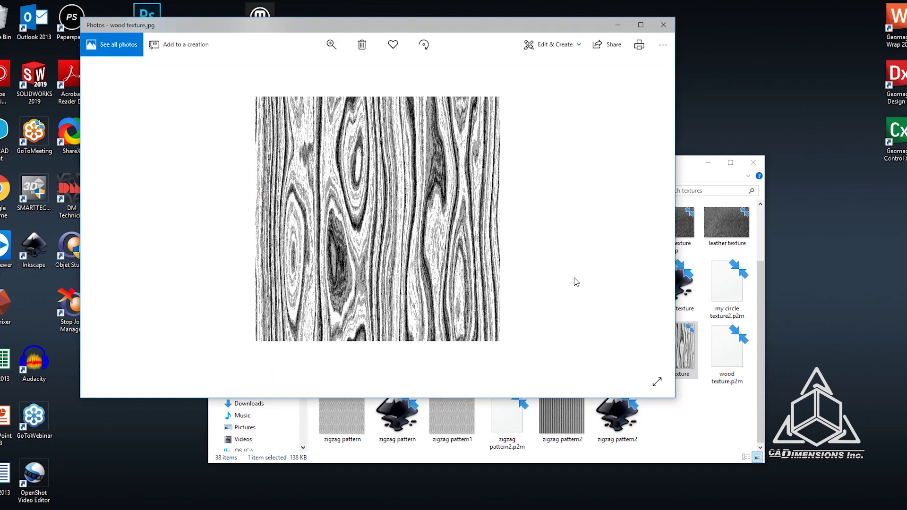
pyautogui.click(663, 25)
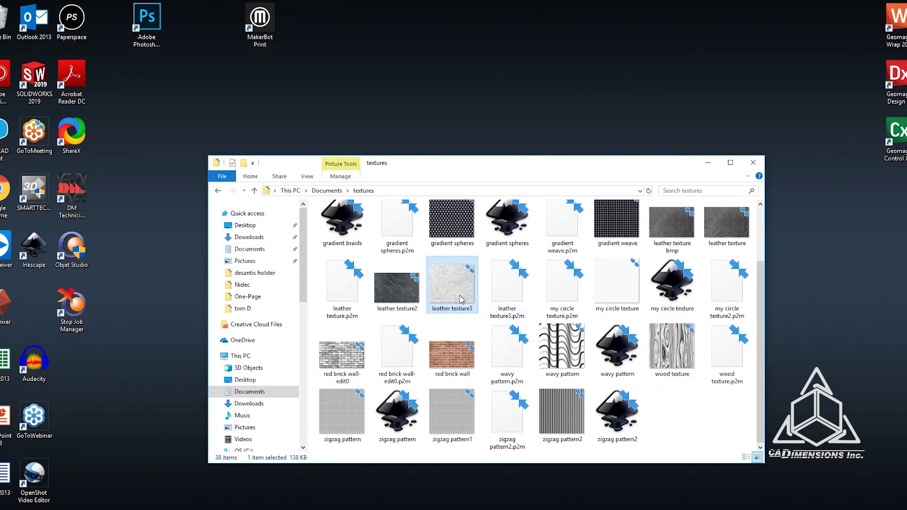
pyautogui.doubleClick(455, 293)
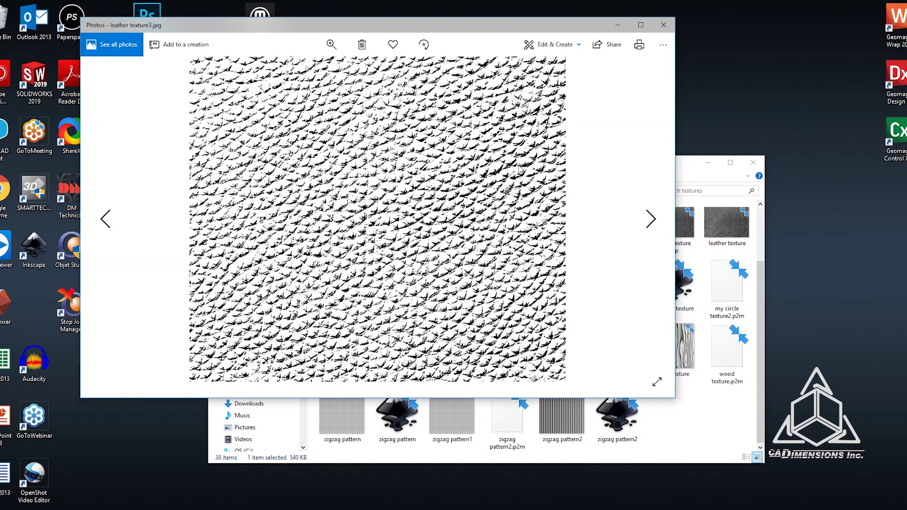
pyautogui.click(663, 25)
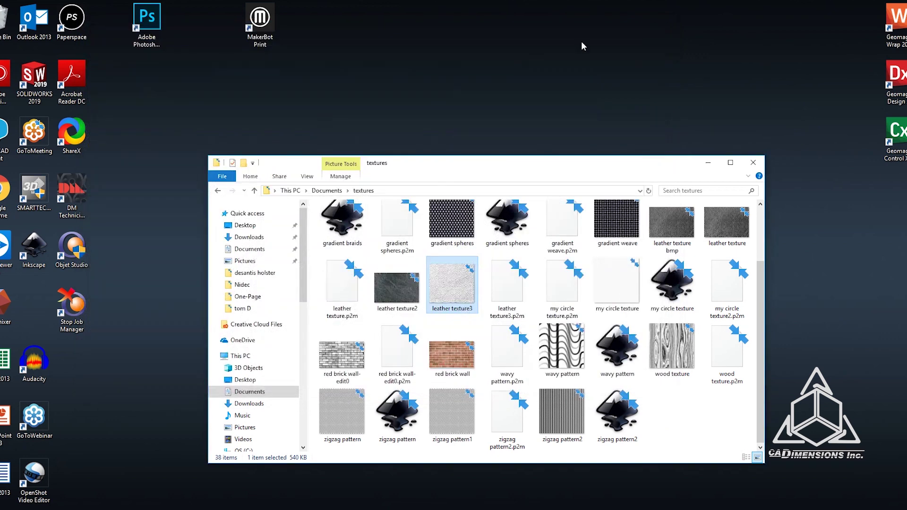
pyautogui.doubleClick(439, 223)
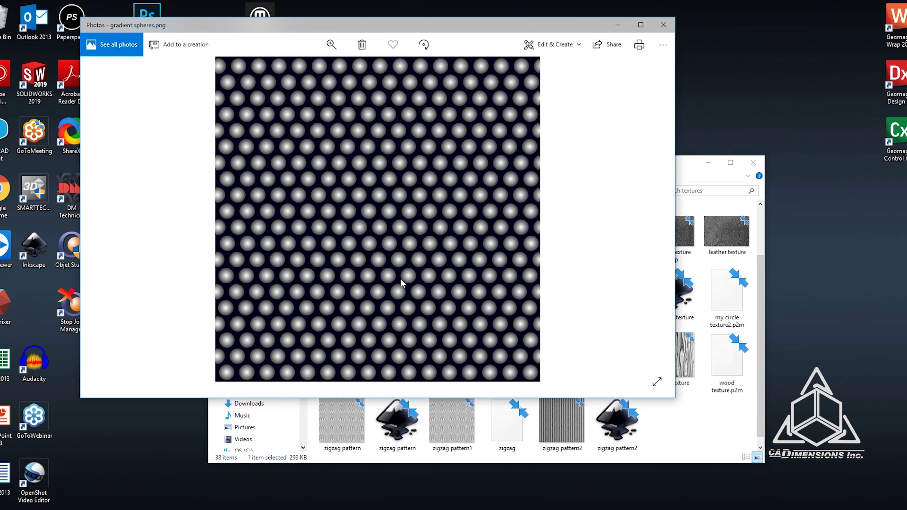
pyautogui.hotkey('alt', 'F4')
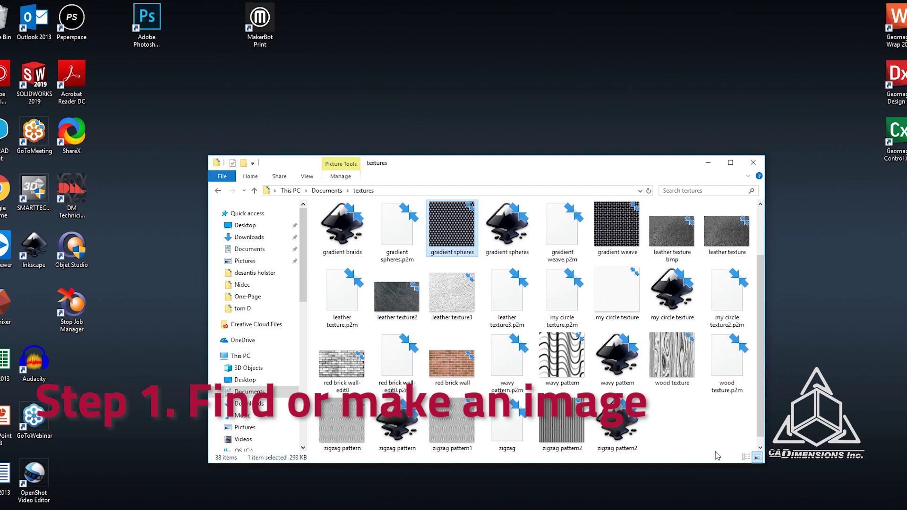
pyautogui.doubleClick(675, 351)
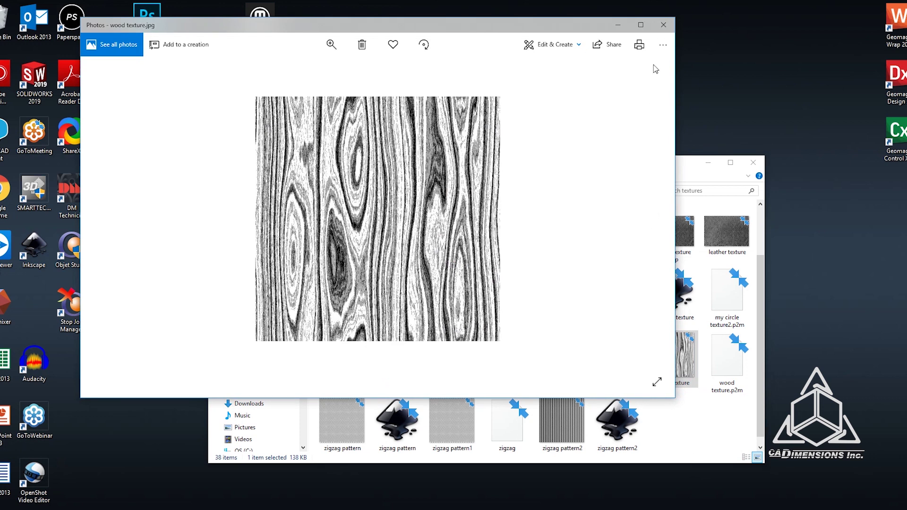
pyautogui.click(664, 26)
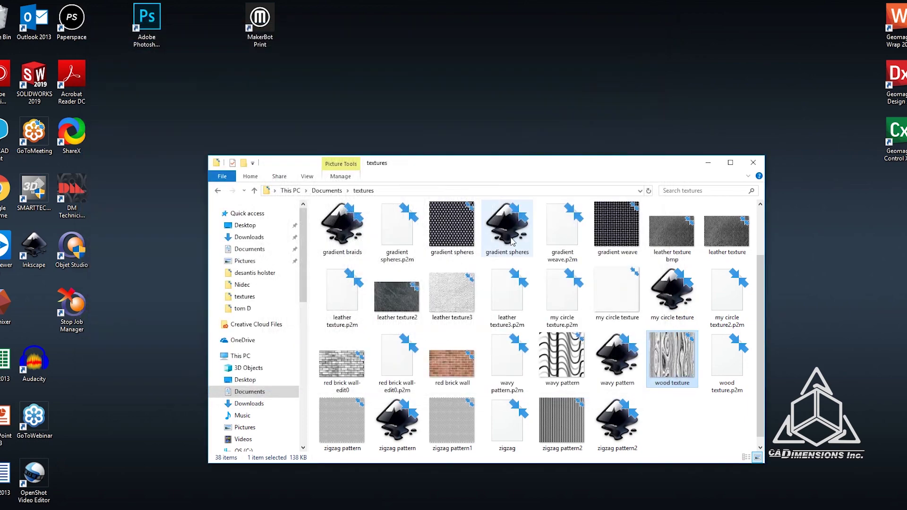
pyautogui.doubleClick(452, 293)
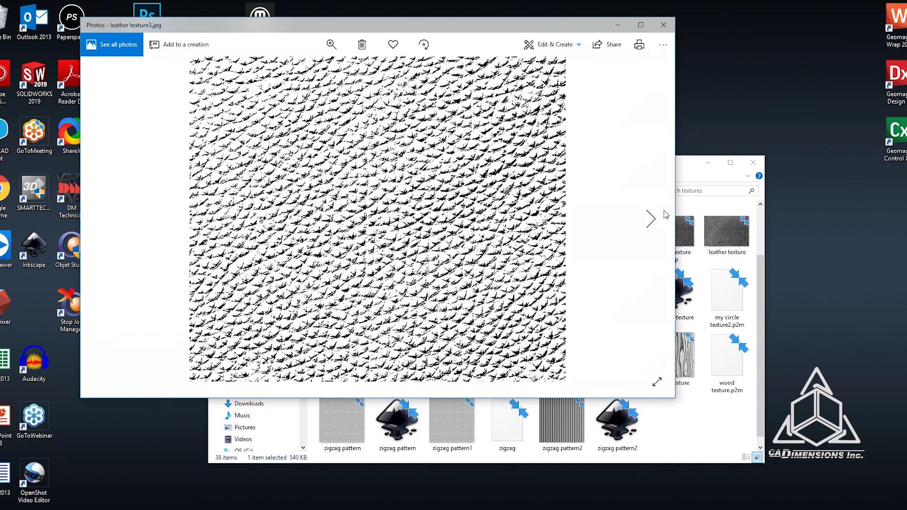
pyautogui.click(664, 26)
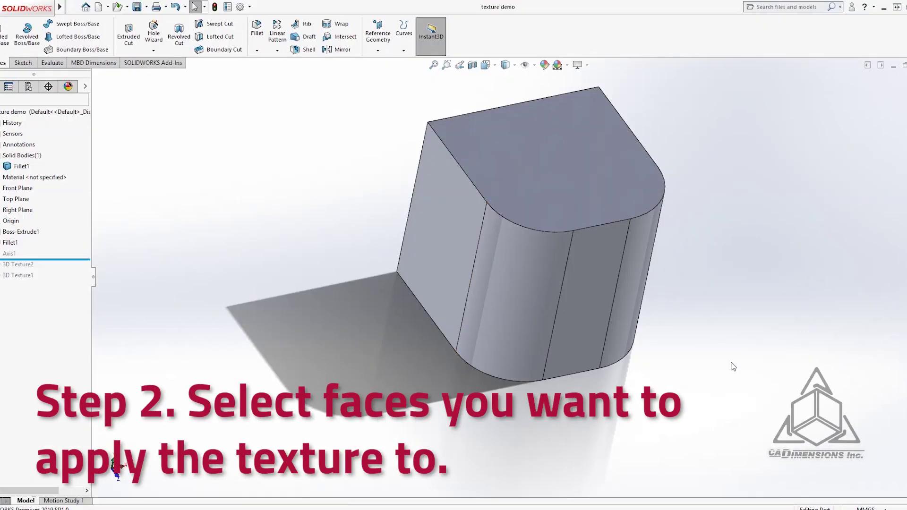
# Orbit the rounded block until its flat side face is in front, then select that face.
pyautogui.moveTo(732, 367); pyautogui.dragTo(645, 372, button='middle')
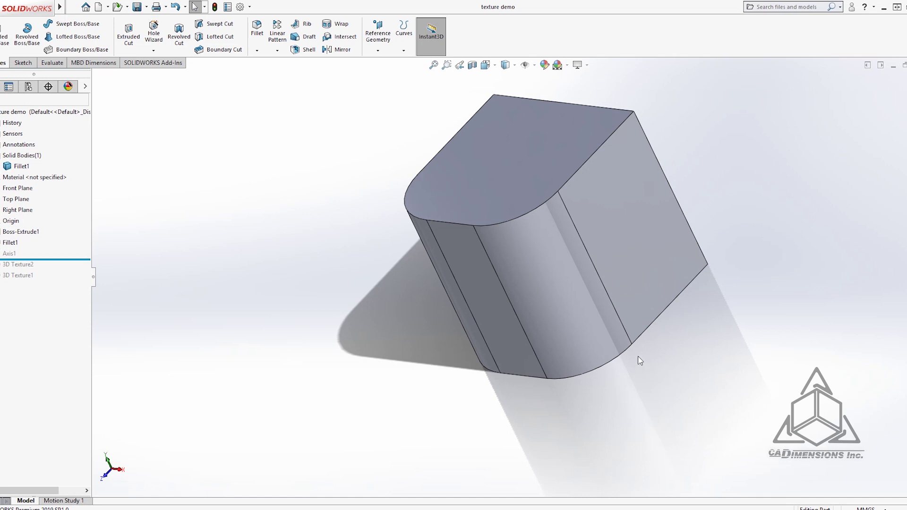
pyautogui.moveTo(503, 352); pyautogui.dragTo(587, 350, button='middle')
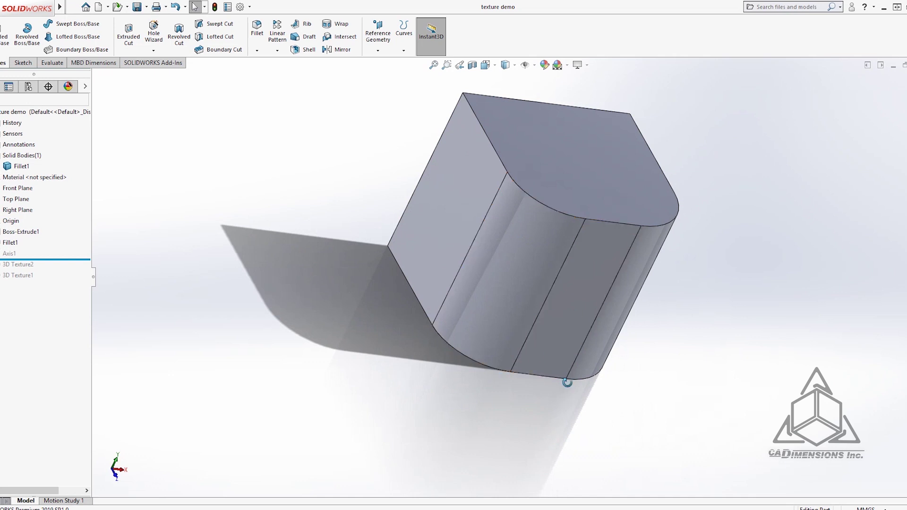
pyautogui.moveTo(565, 378); pyautogui.dragTo(461, 307, button='middle')
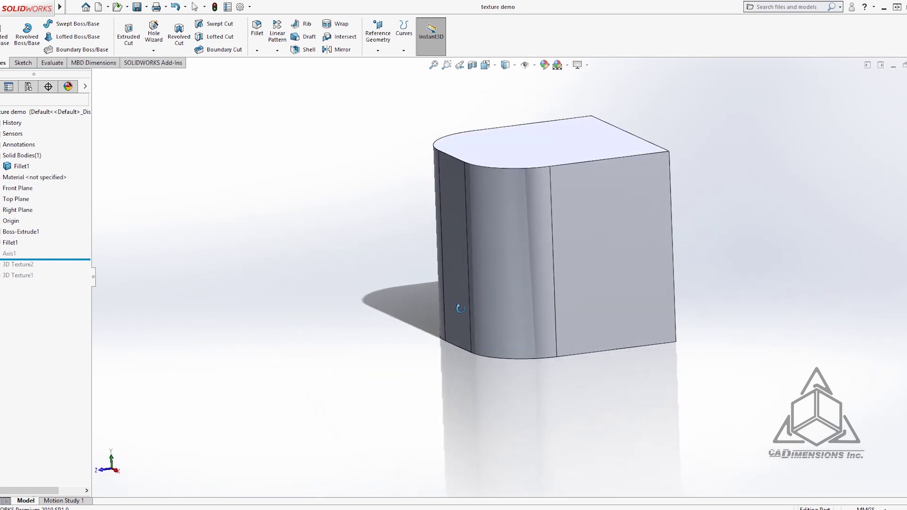
pyautogui.click(605, 263)
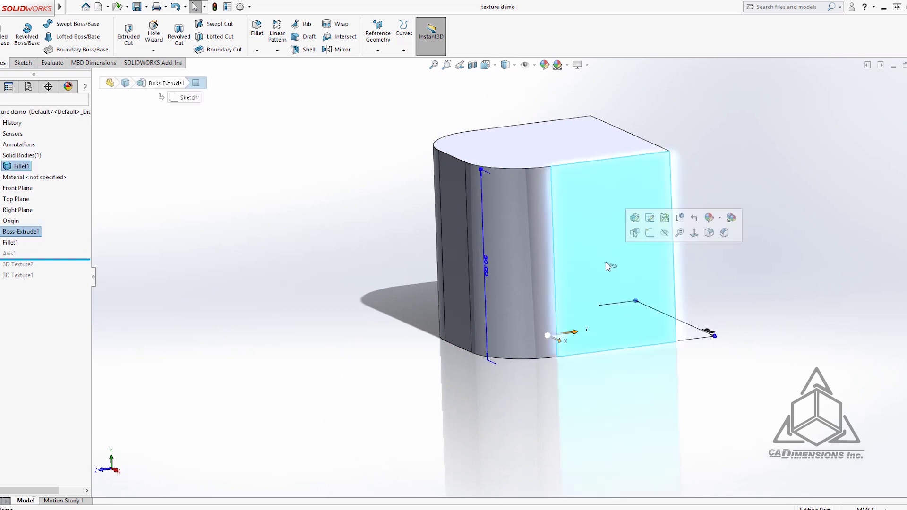
# Edit the appearance of only the selected flat face and browse its Advanced options for an appearance file.
pyautogui.click(719, 218)
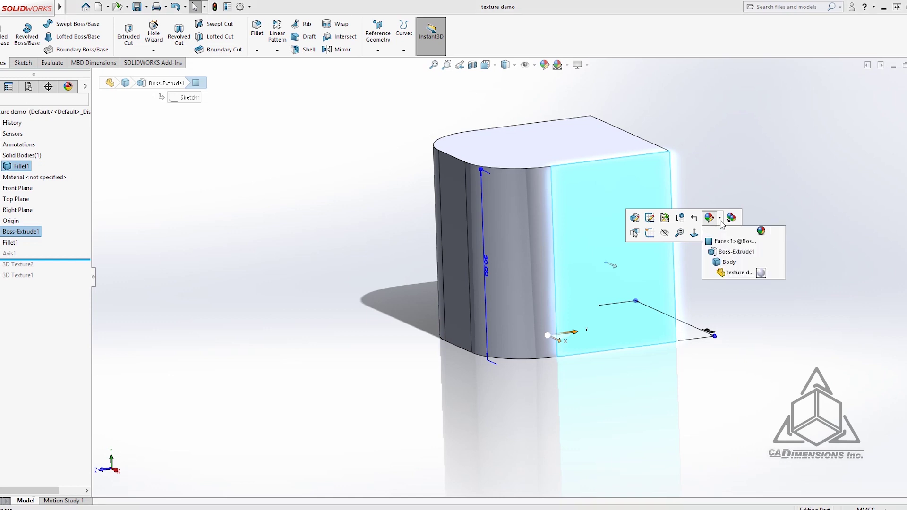
pyautogui.click(723, 241)
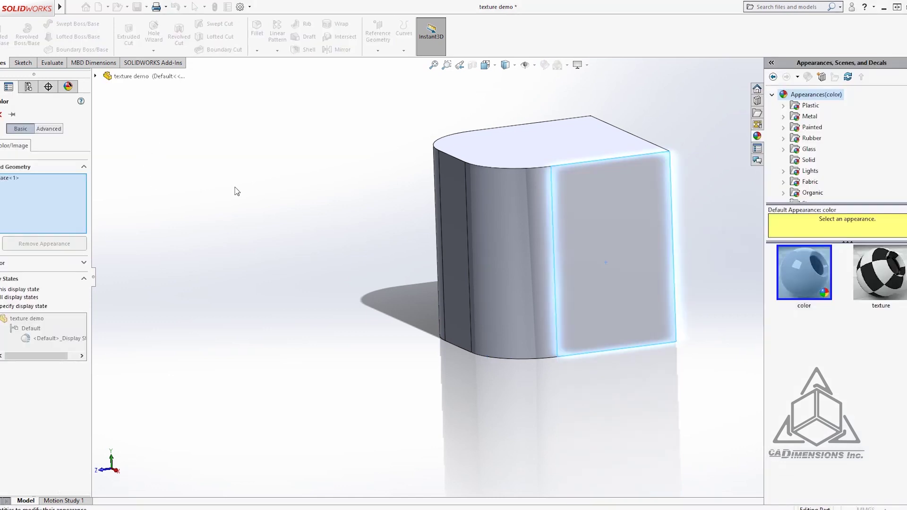
pyautogui.click(47, 129)
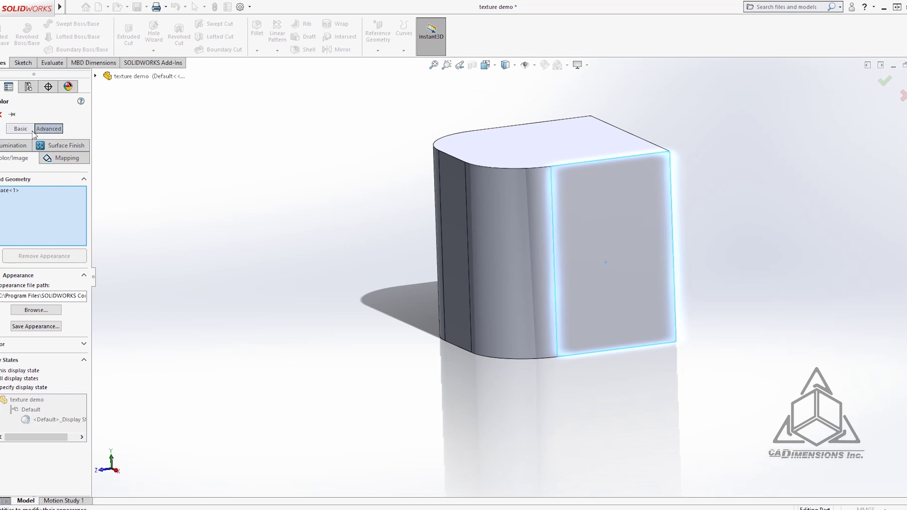
pyautogui.click(36, 310)
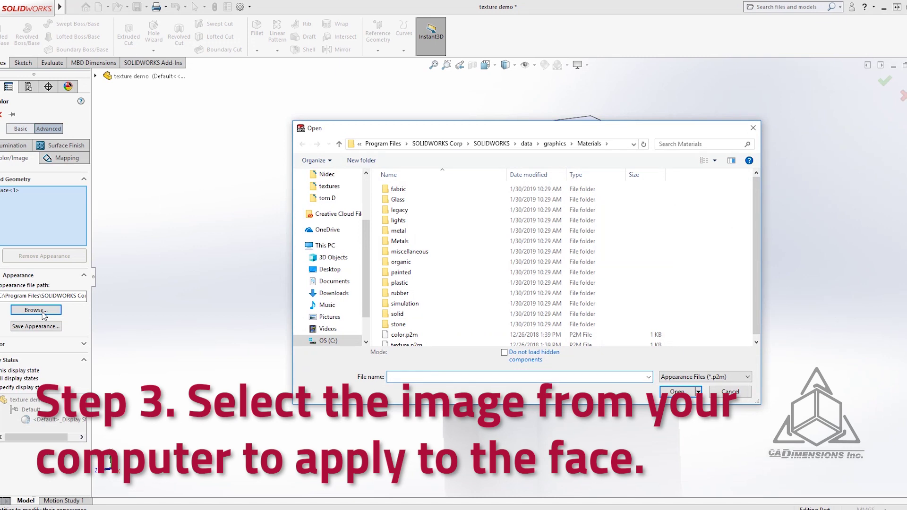
# Load the gradient spheres image from Documents\textures, showing All Files, as the face texture.
pyautogui.click(339, 187)
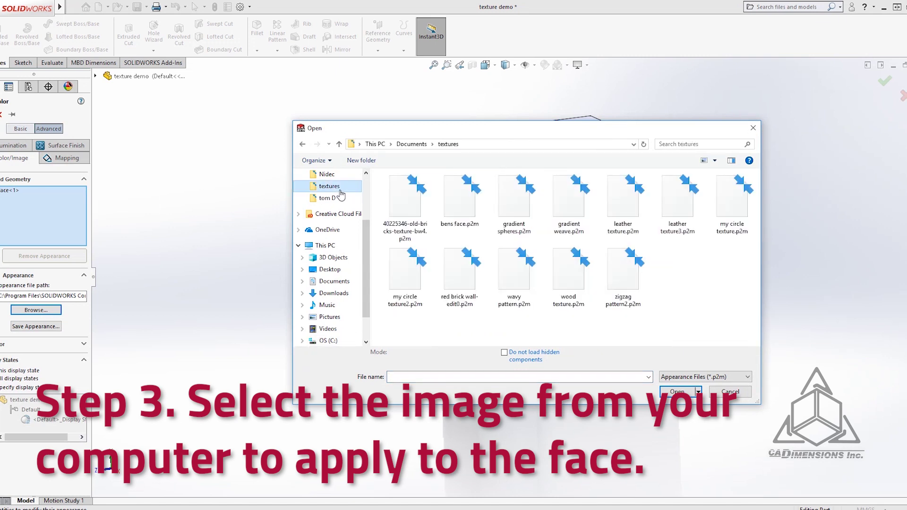
pyautogui.click(736, 378)
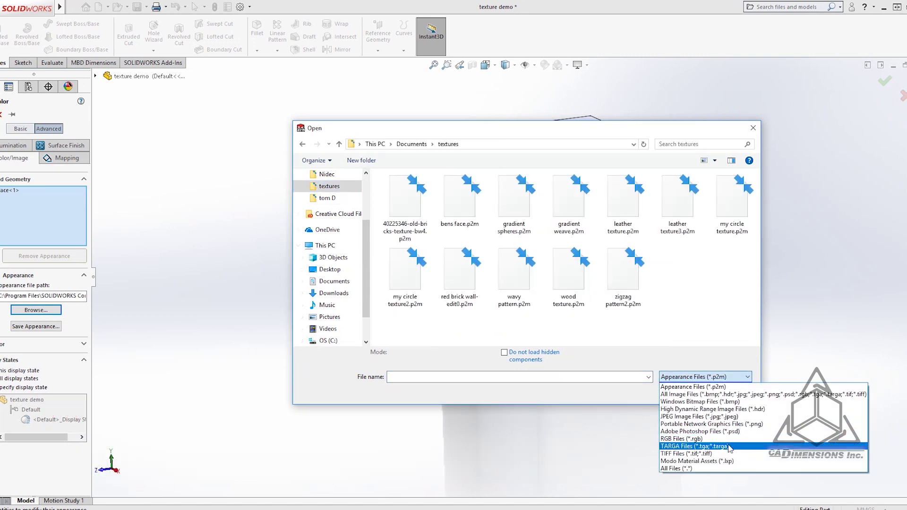
pyautogui.click(715, 468)
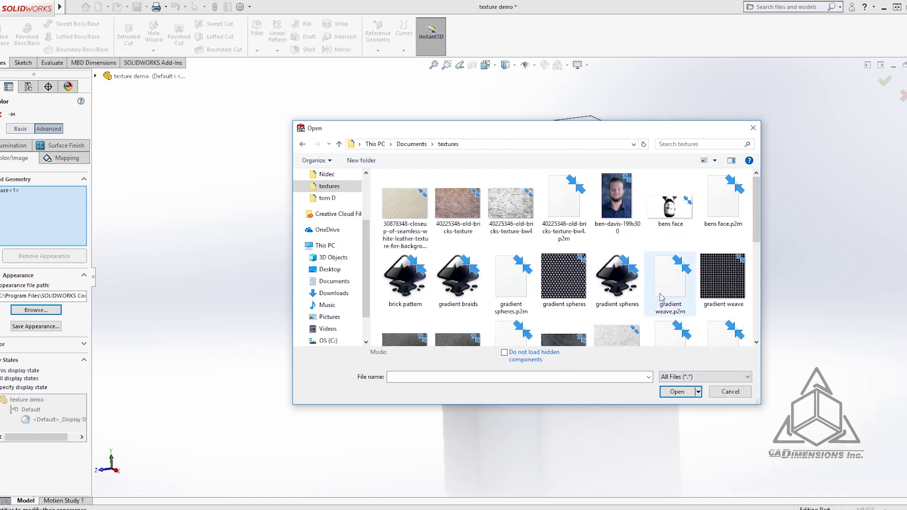
pyautogui.click(565, 279)
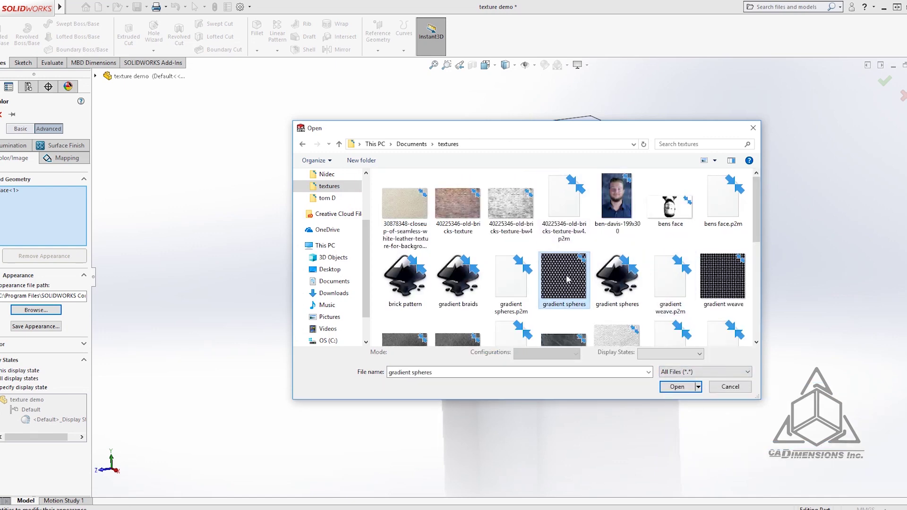
pyautogui.click(669, 390)
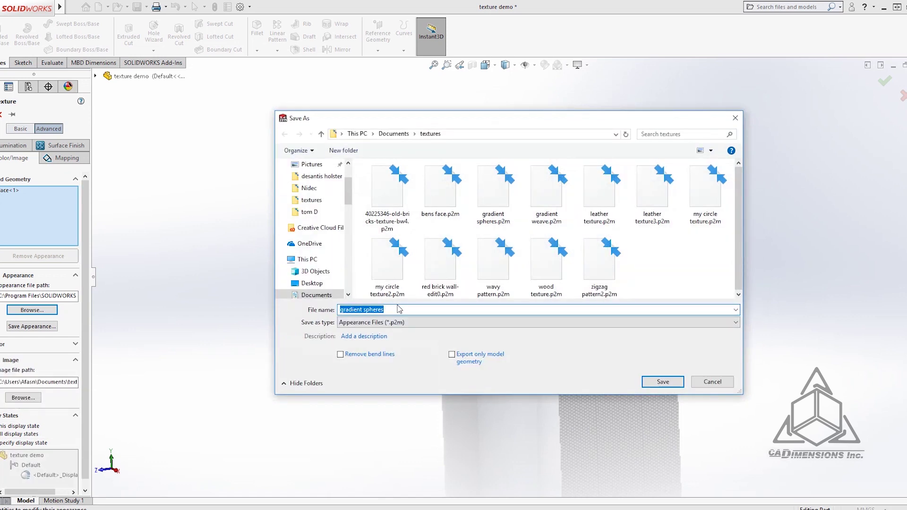
# Save the texture as a new appearance file instead of replacing gradient spheres.p2m.
pyautogui.click(662, 384)
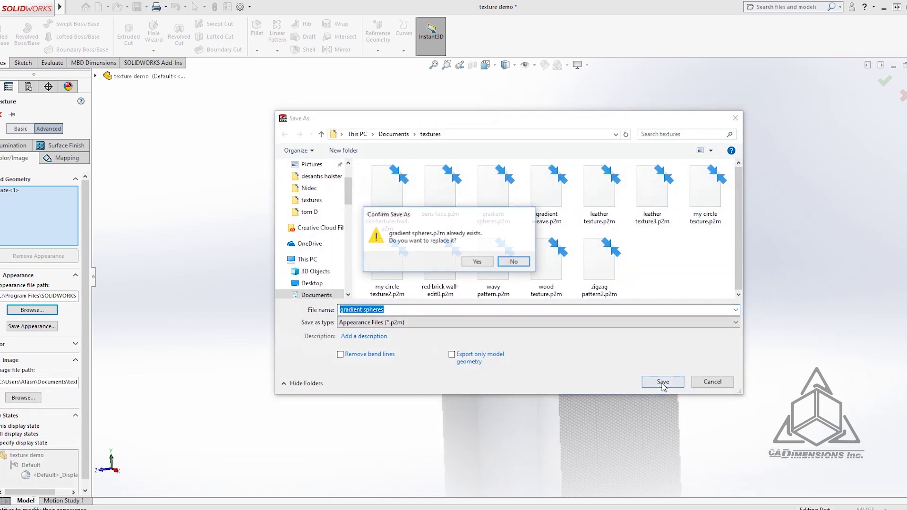
pyautogui.click(514, 261)
pyautogui.click(425, 310)
pyautogui.write('2')
pyautogui.click(674, 383)
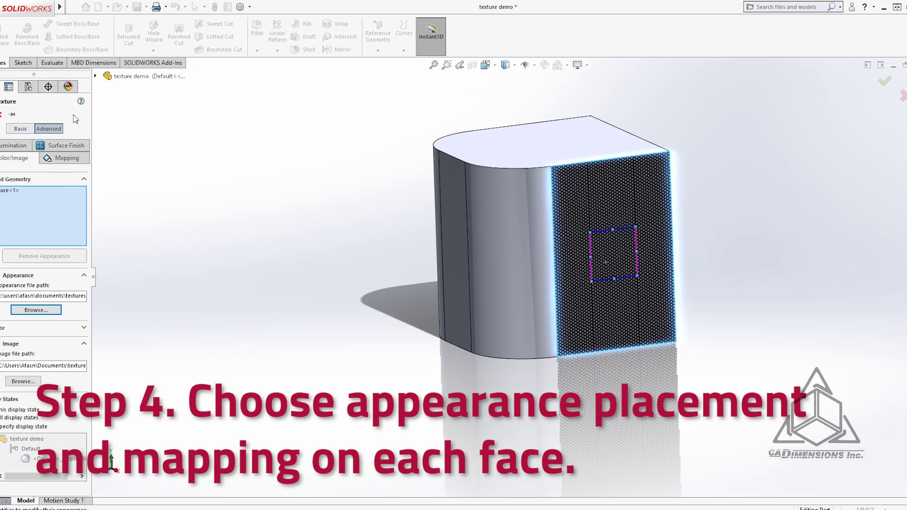
# Switch the front face texture mapping to Projection and step its width up to about 7.69 mm.
pyautogui.click(65, 160)
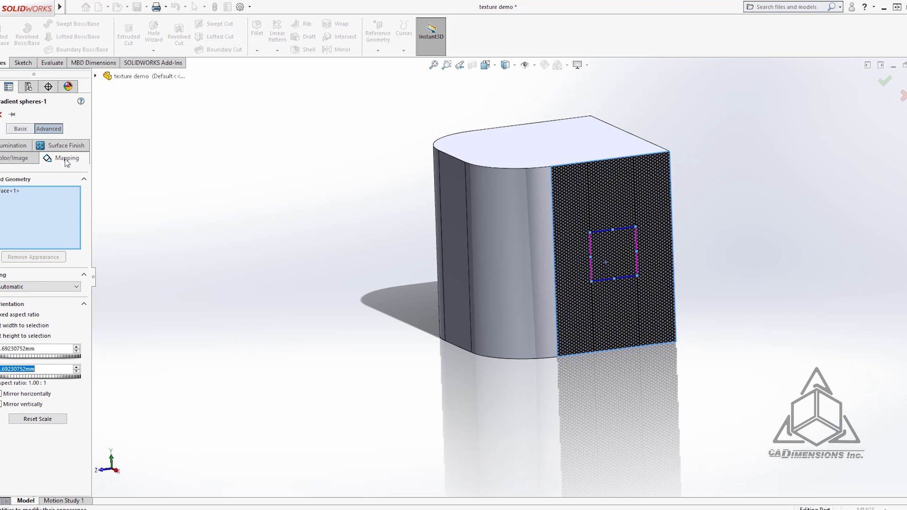
pyautogui.click(46, 287)
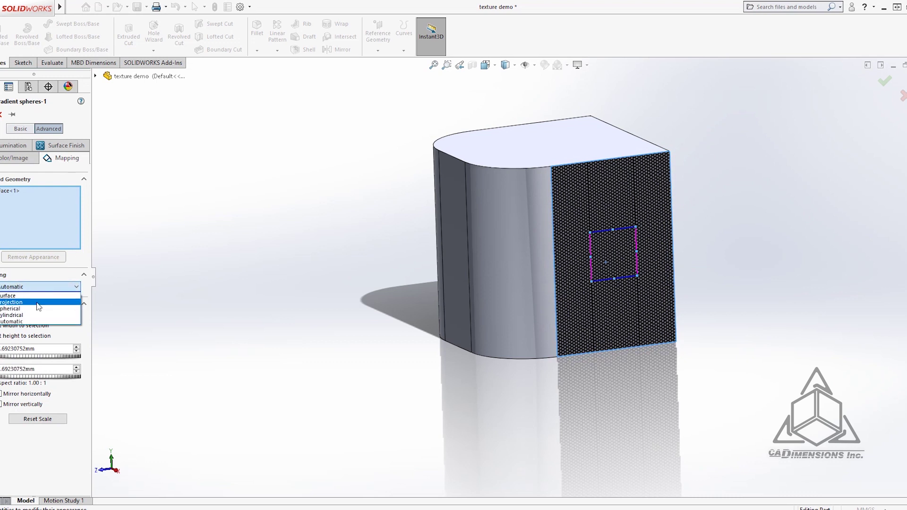
pyautogui.click(43, 302)
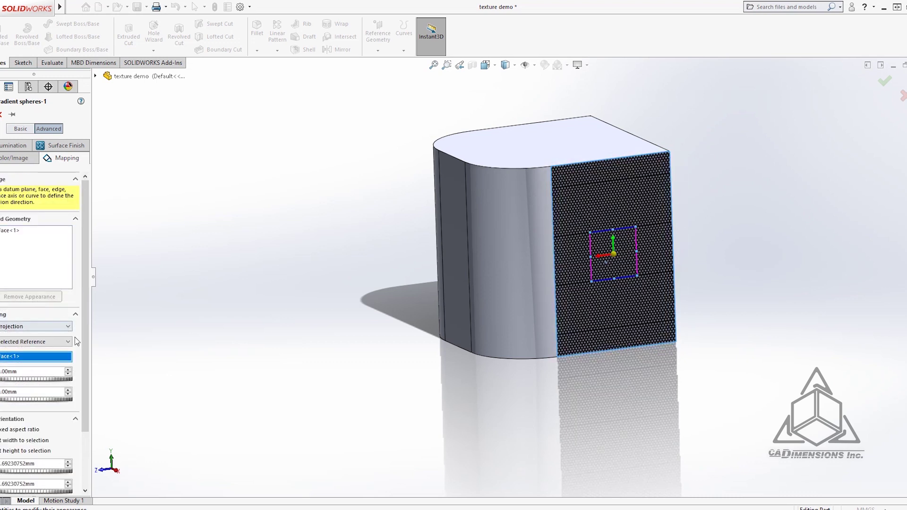
pyautogui.scroll(-3, 76, 377)
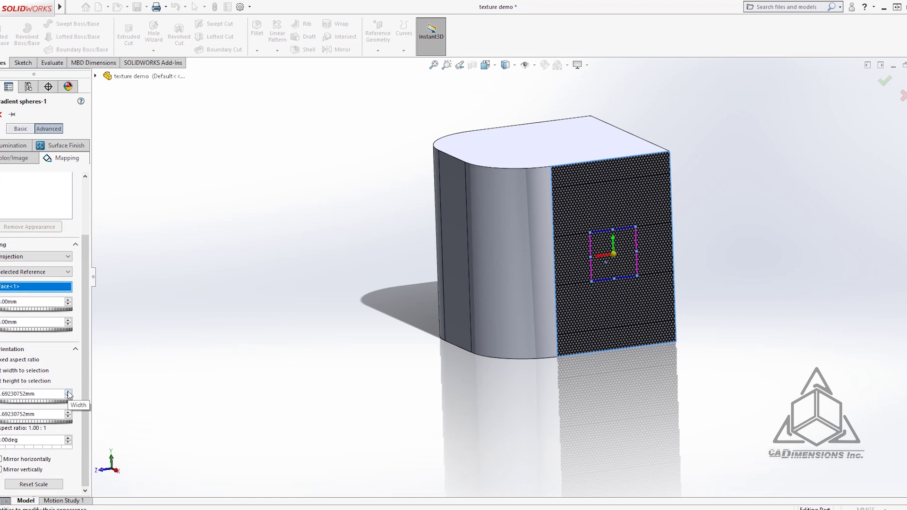
pyautogui.click(68, 392)
pyautogui.click(68, 392)
pyautogui.click(68, 392)
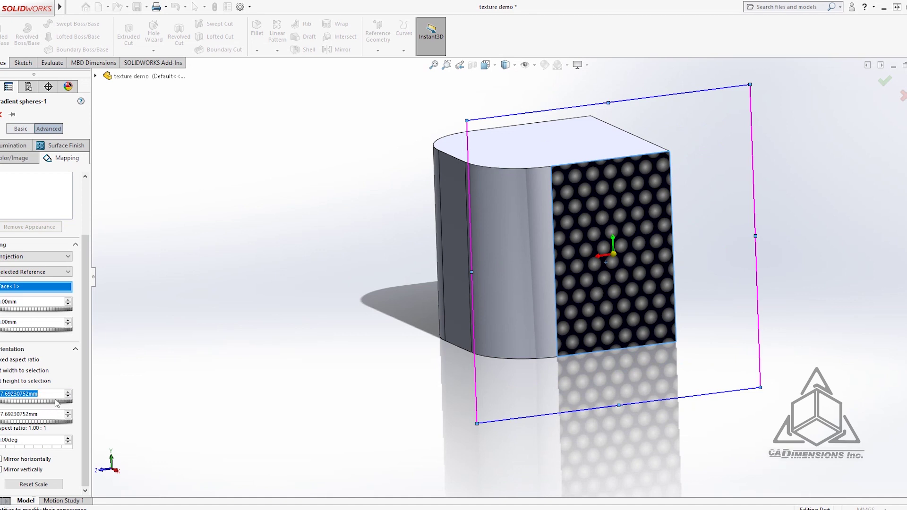
# Set the front face texture width to 10 mm, offset the sphere pattern slightly, and accept.
pyautogui.write('10')
pyautogui.press('Tab')
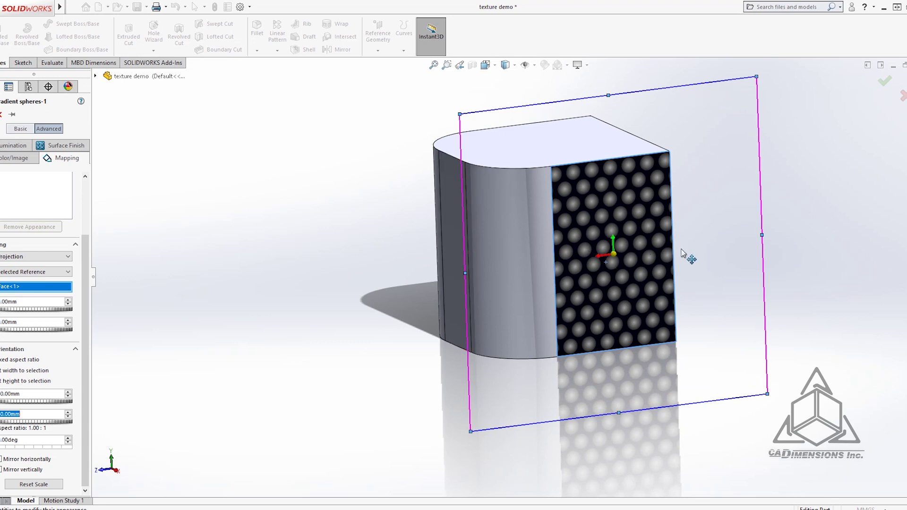
pyautogui.press('BackSpace')
pyautogui.moveTo(520, 265); pyautogui.dragTo(556, 249, button='middle')
pyautogui.moveTo(555, 249); pyautogui.dragTo(534, 259)
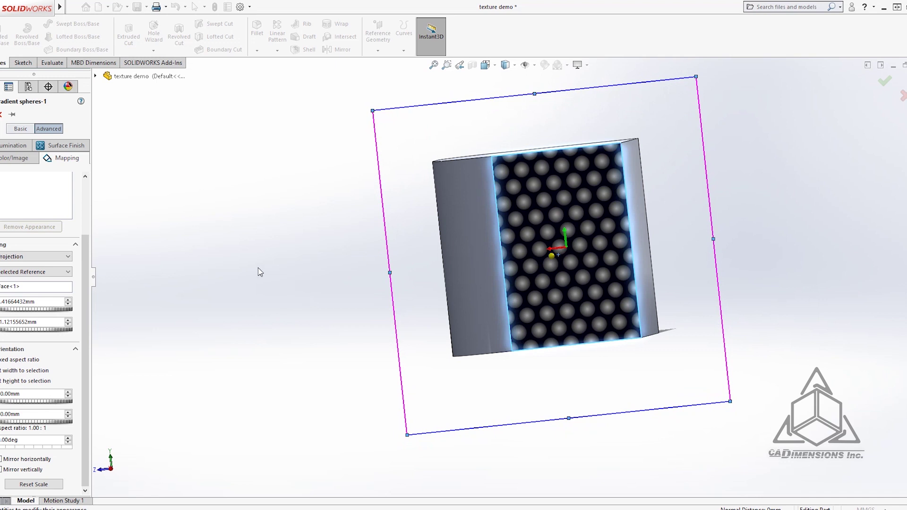
pyautogui.press('Return')
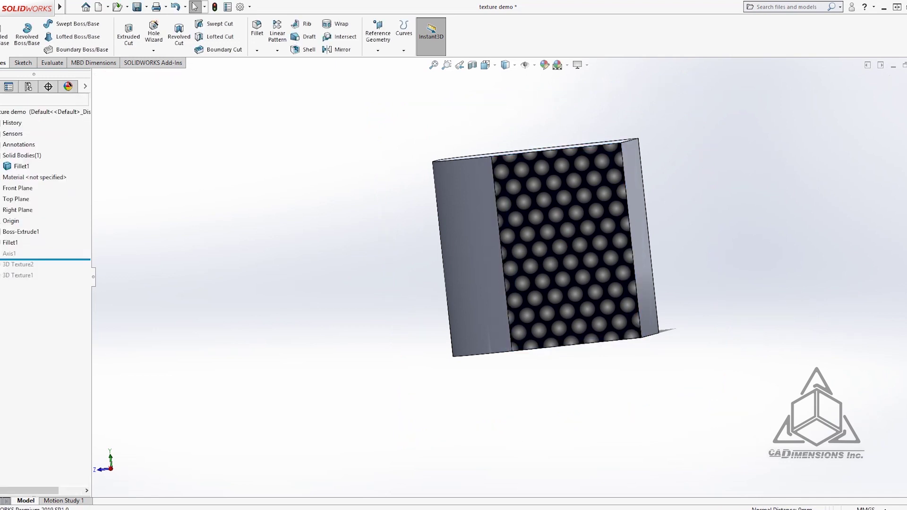
pyautogui.moveTo(359, 284); pyautogui.dragTo(550, 231, button='middle')
# Apply the gradient spheres-1 appearance from the custom textures folder to only the curved fillet face.
pyautogui.click(550, 231)
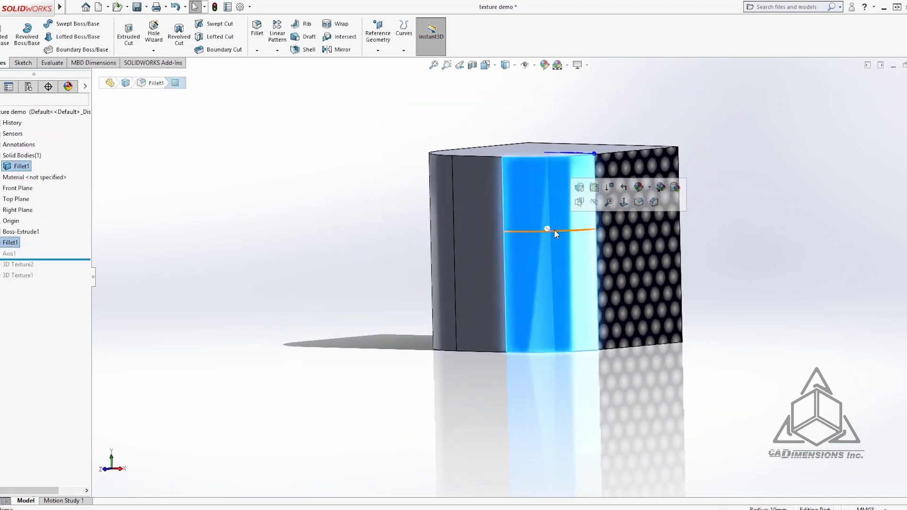
pyautogui.click(639, 187)
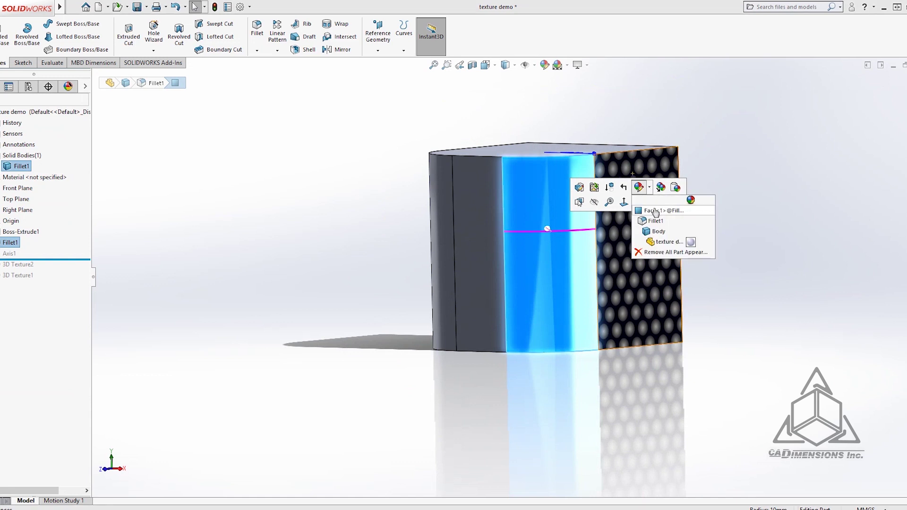
pyautogui.click(655, 212)
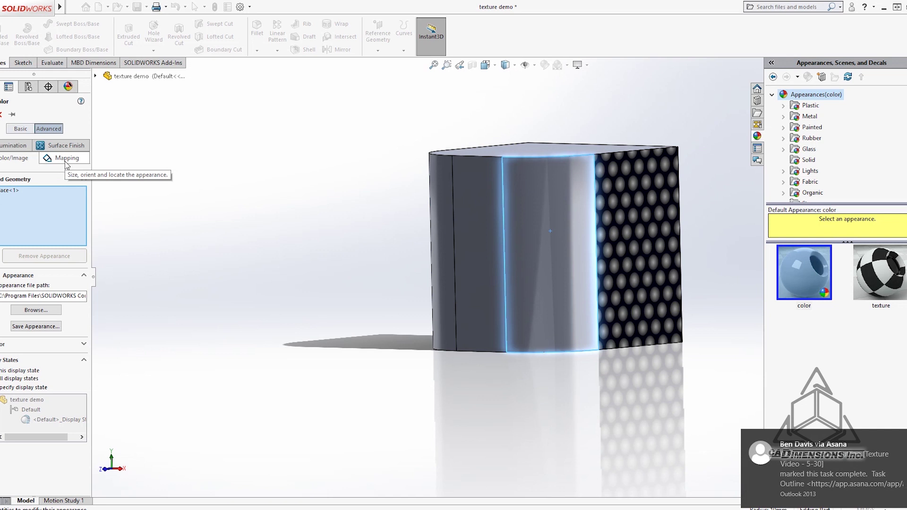
pyautogui.scroll(-2, 810, 151)
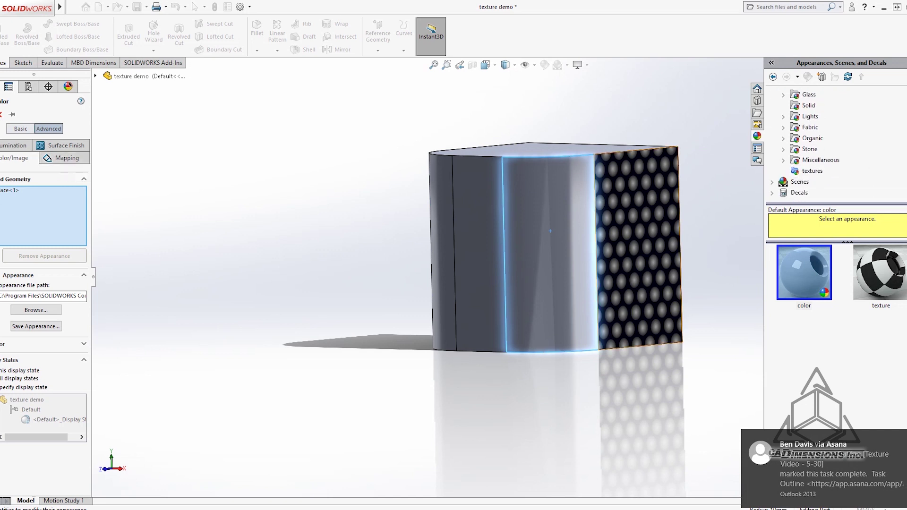
pyautogui.click(810, 170)
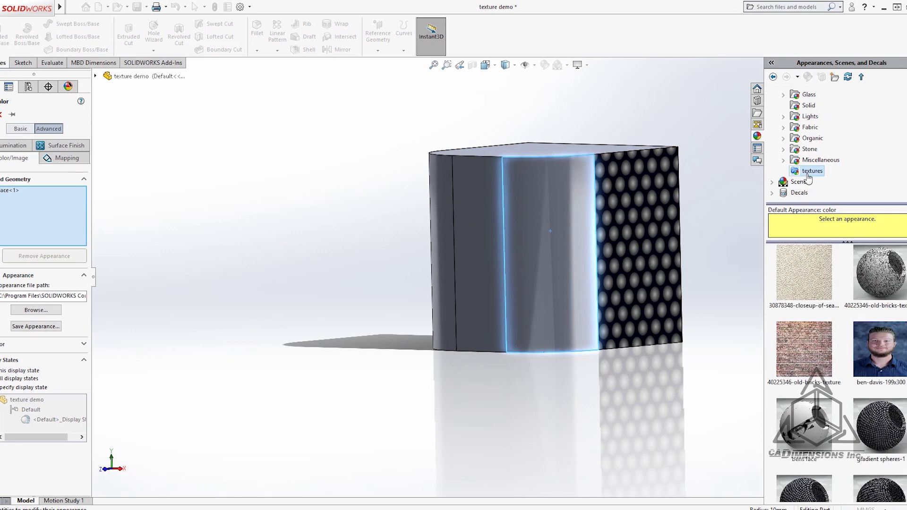
pyautogui.scroll(-2, 841, 369)
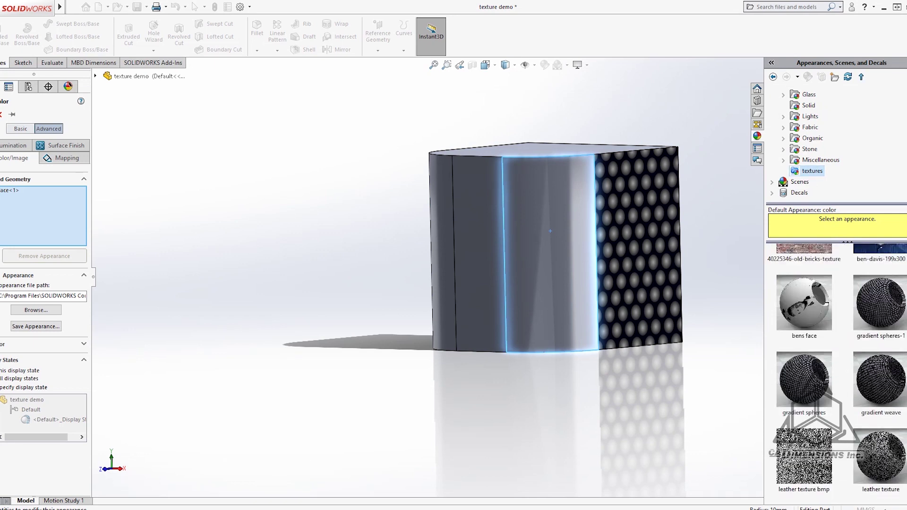
pyautogui.click(881, 297)
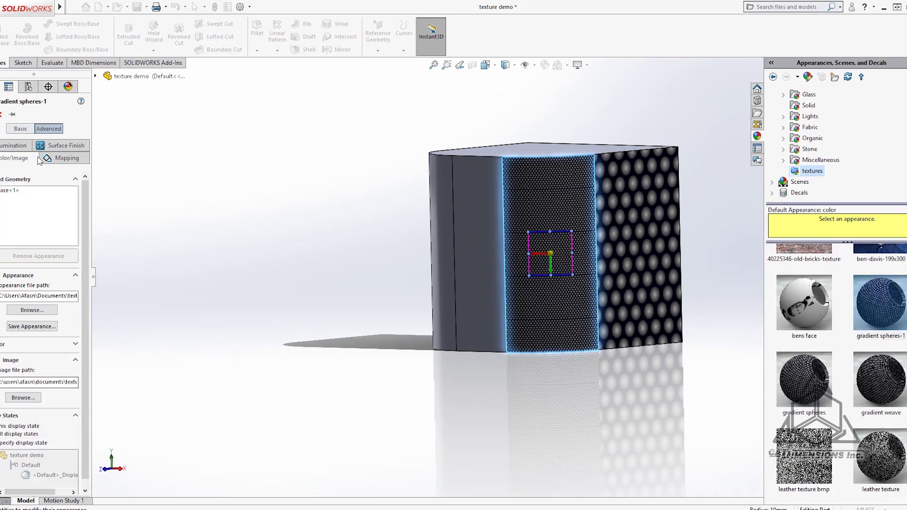
# Set the fillet face texture mapping width to 10 mm.
pyautogui.click(64, 158)
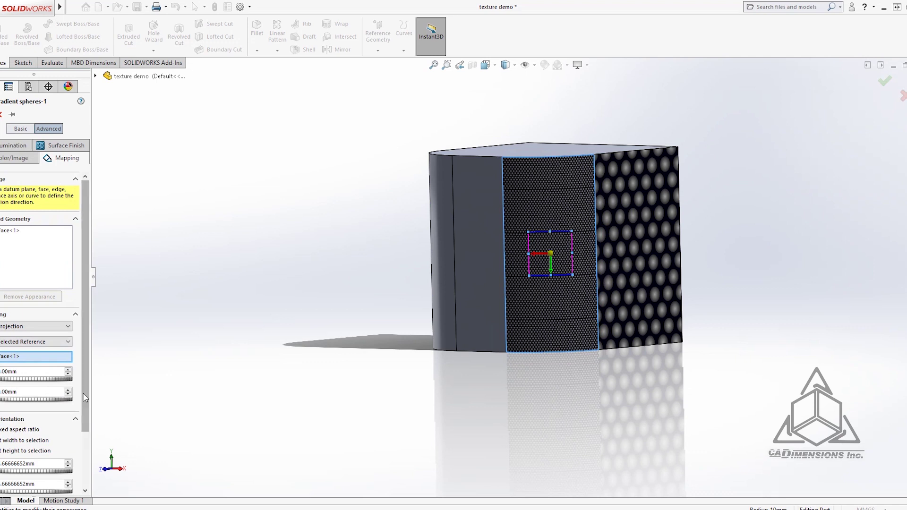
pyautogui.scroll(-3, 84, 395)
pyautogui.click(39, 394)
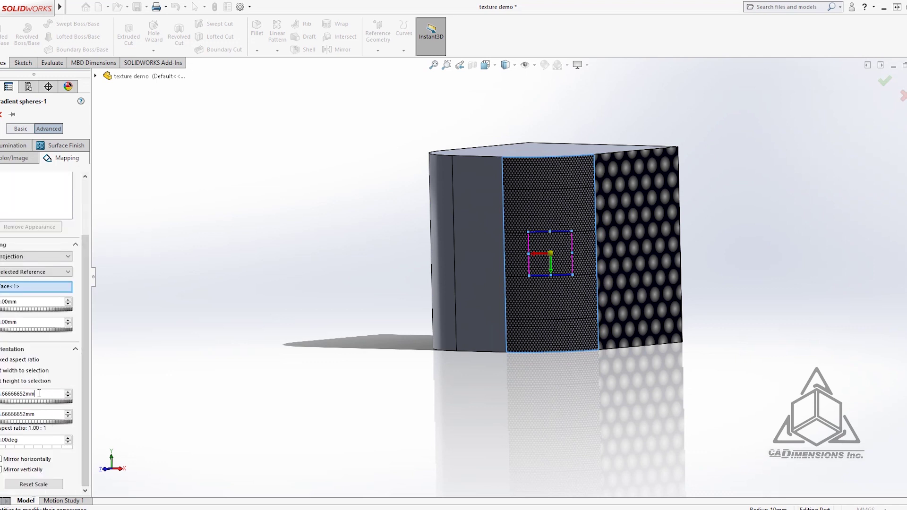
pyautogui.doubleClick(39, 394)
pyautogui.write('10')
pyautogui.press('Return')
pyautogui.press('Tab')
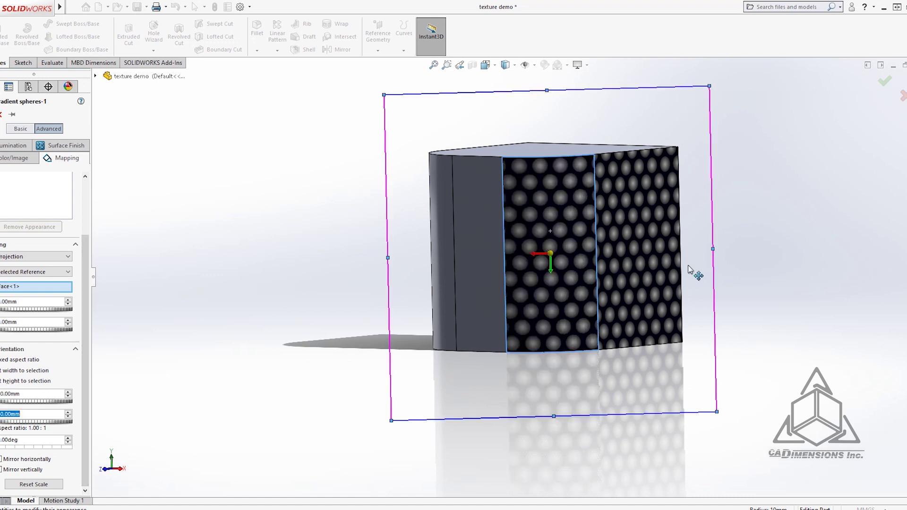
# Shift the fillet's sphere pattern to line up with the front face, accept, and select the next plain face.
pyautogui.moveTo(691, 270); pyautogui.dragTo(661, 277, button='middle')
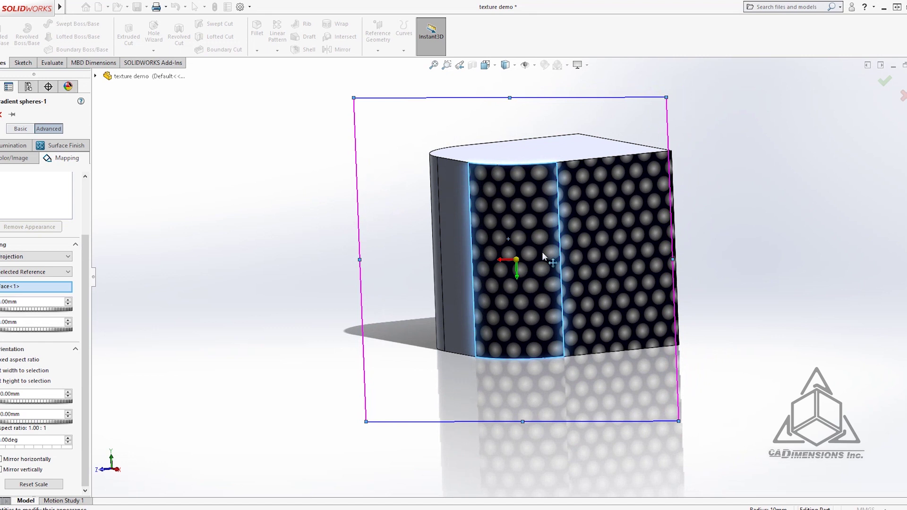
pyautogui.moveTo(542, 255); pyautogui.dragTo(529, 264)
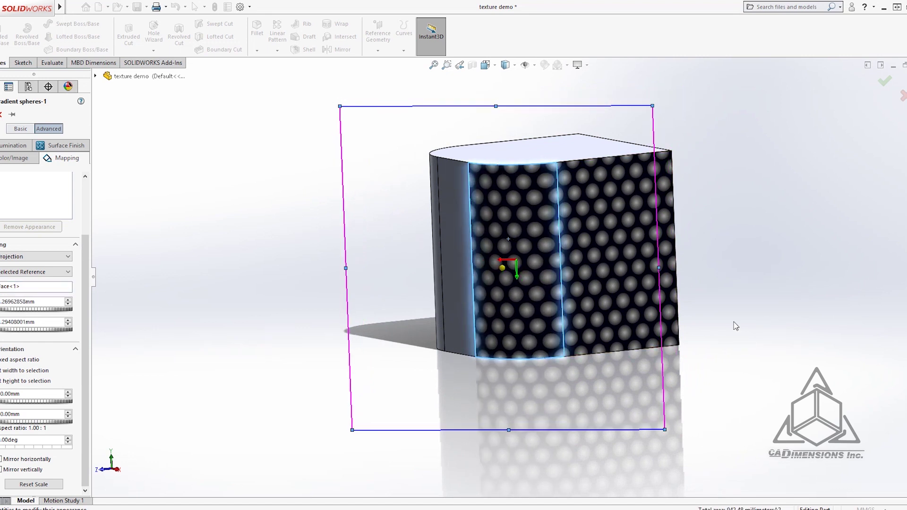
pyautogui.click(3, 114)
pyautogui.moveTo(549, 337); pyautogui.dragTo(718, 395, button='middle')
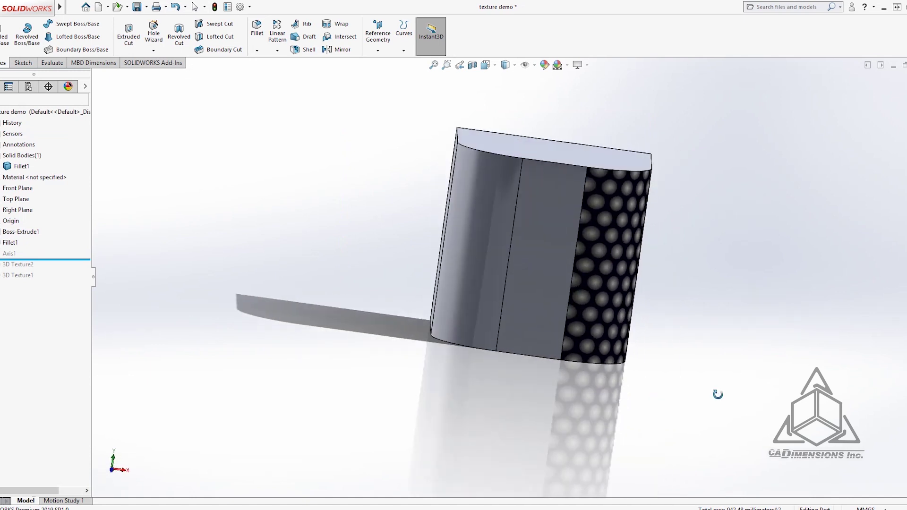
pyautogui.click(559, 234)
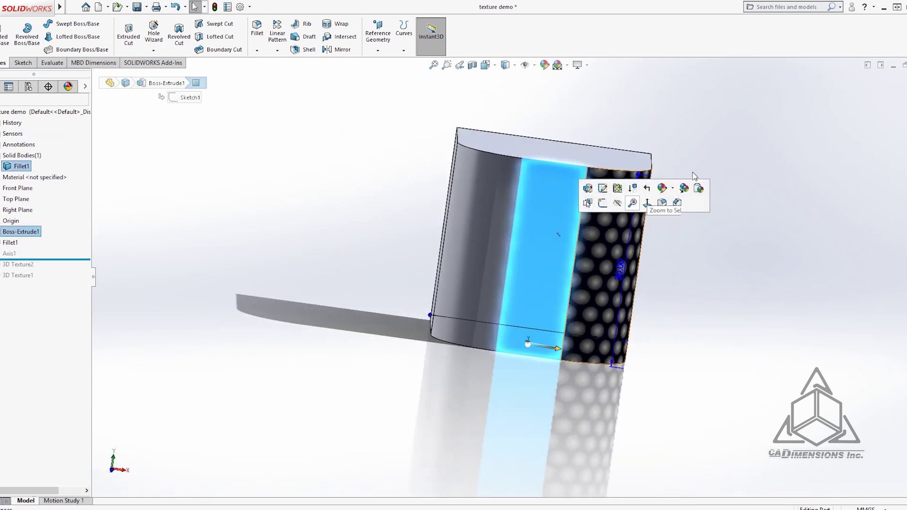
# Apply gradient spheres, replacing an accidental gradient weave, to the selected flat side face.
pyautogui.click(673, 189)
pyautogui.click(676, 218)
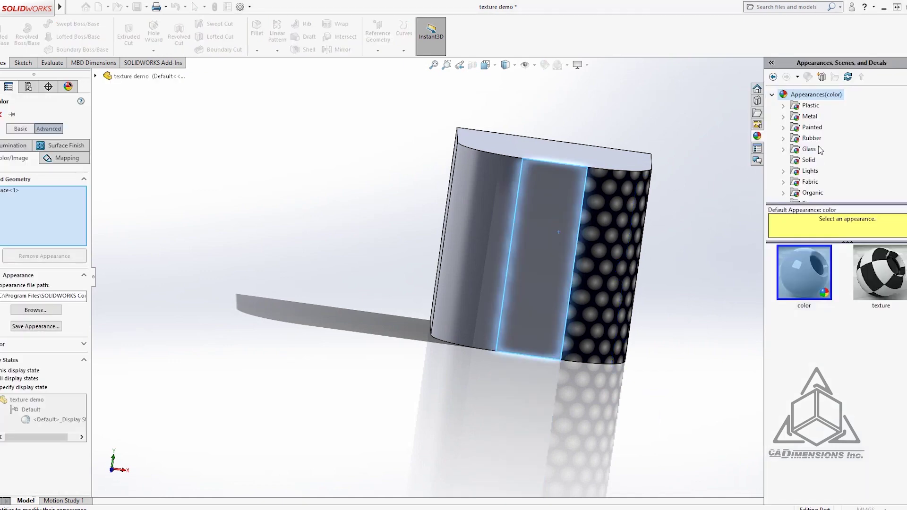
pyautogui.scroll(-3, 809, 163)
pyautogui.click(811, 171)
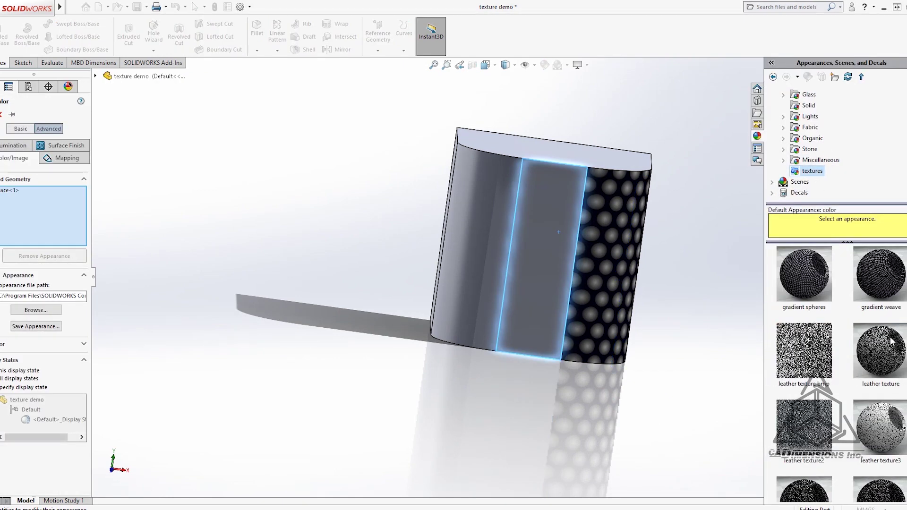
pyautogui.doubleClick(879, 274)
pyautogui.scroll(-3, 850, 376)
pyautogui.scroll(2, 850, 375)
pyautogui.doubleClick(803, 332)
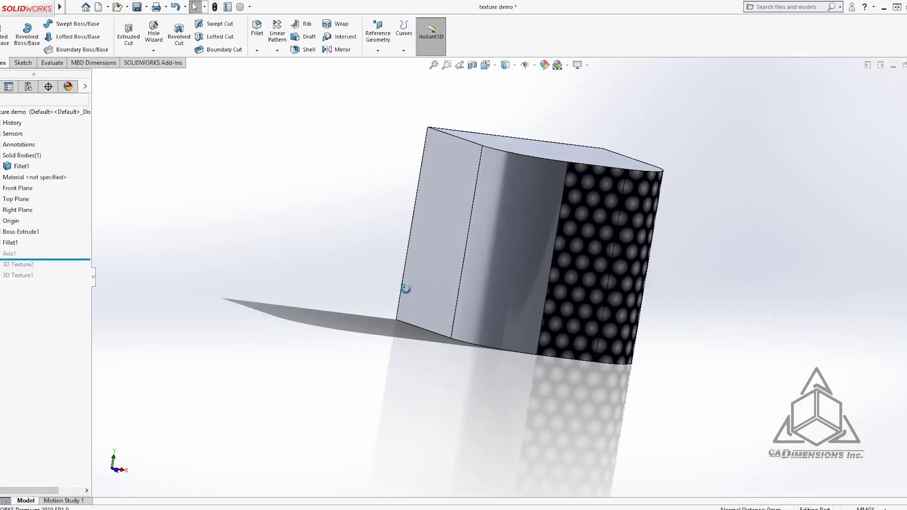
# Apply gradient spheres to the remaining plain fillet face and review its mapping settings.
pyautogui.click(577, 232)
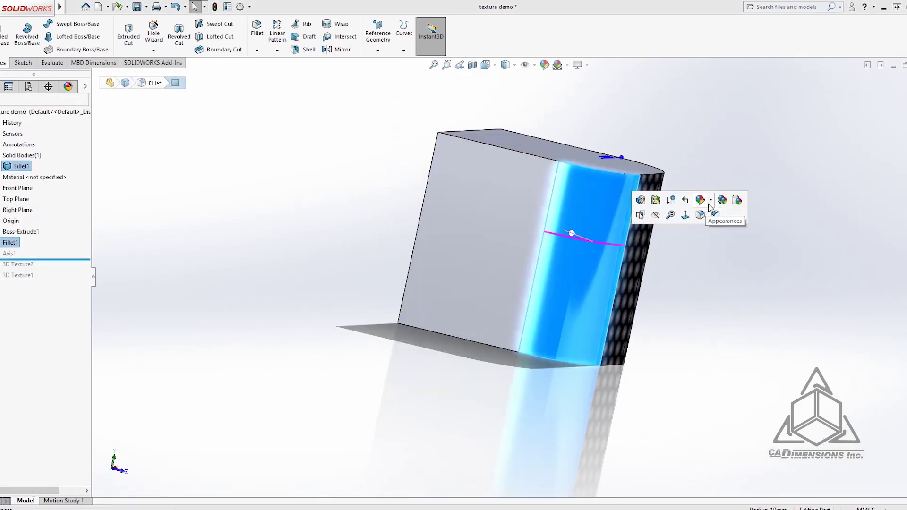
pyautogui.click(544, 65)
pyautogui.scroll(-3, 841, 354)
pyautogui.scroll(3, 841, 354)
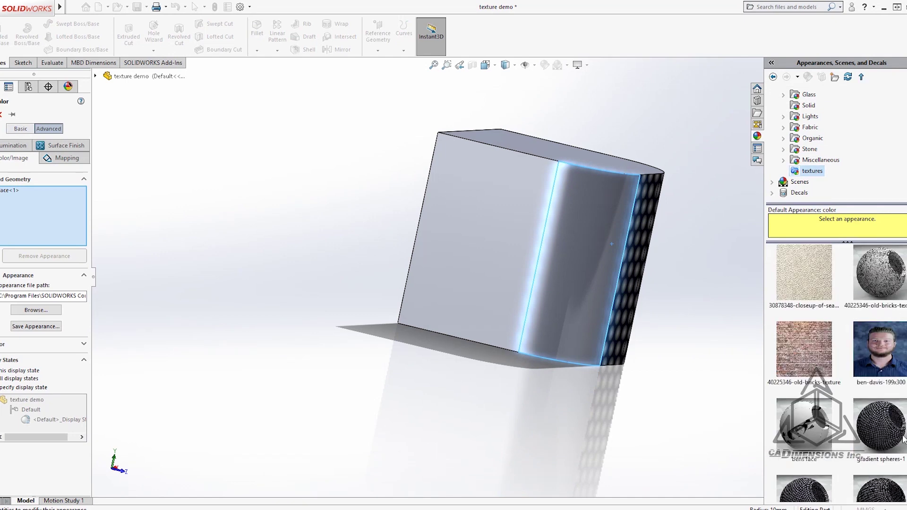
pyautogui.doubleClick(879, 425)
pyautogui.click(66, 158)
pyautogui.moveTo(737, 236); pyautogui.dragTo(430, 278, button='middle')
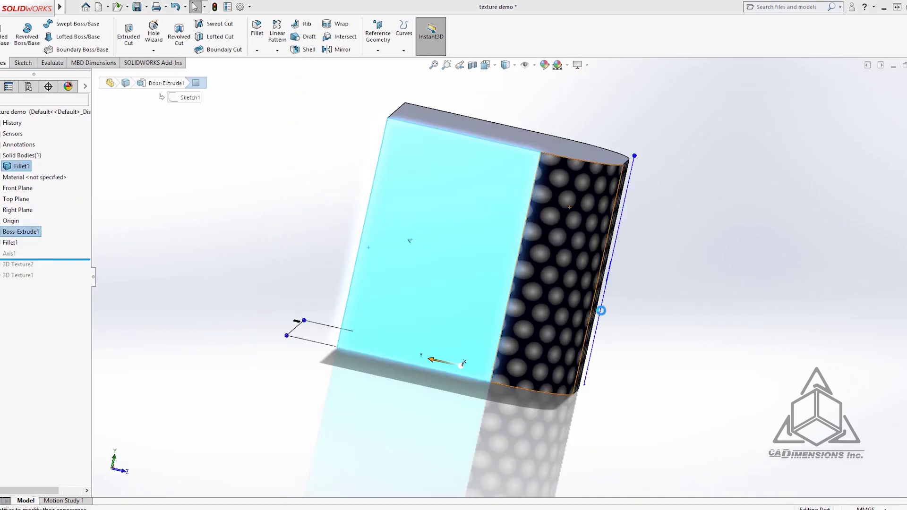
# Apply gradient spheres to the next flat face and open its mapping settings.
pyautogui.click(523, 197)
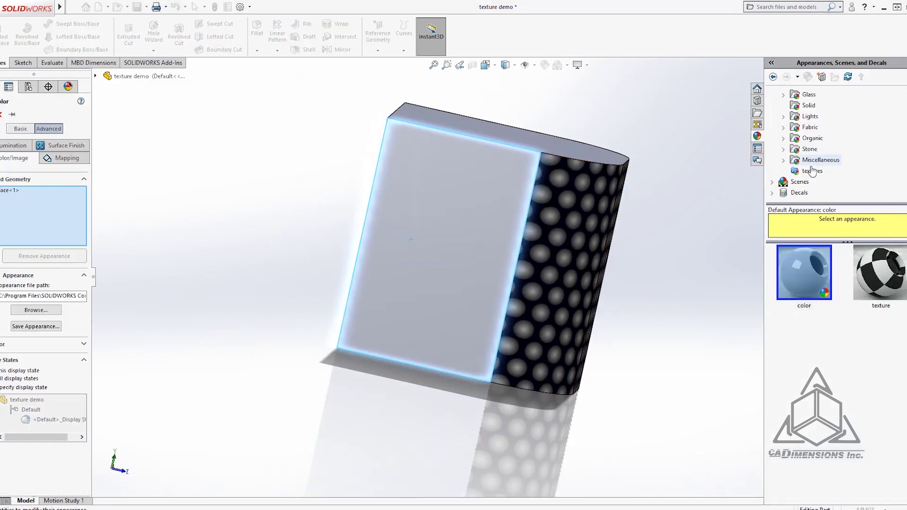
pyautogui.doubleClick(879, 425)
pyautogui.click(66, 158)
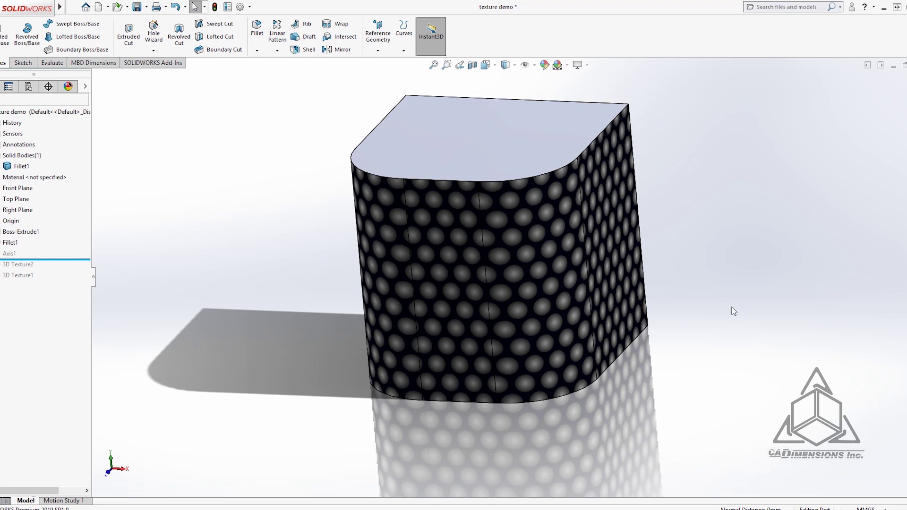
# Start a 3D Texture feature from Insert > Features and choose the Fillet1 body to convert.
pyautogui.moveTo(59, 6)
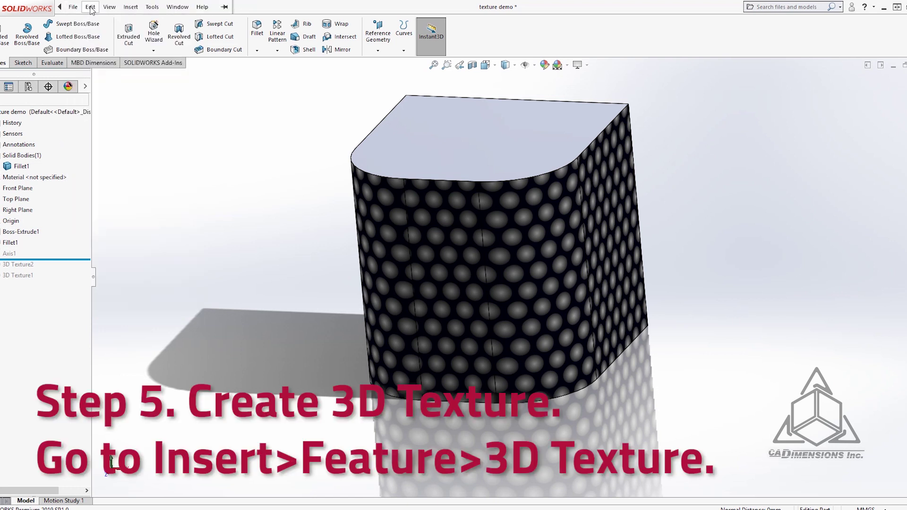
pyautogui.click(131, 7)
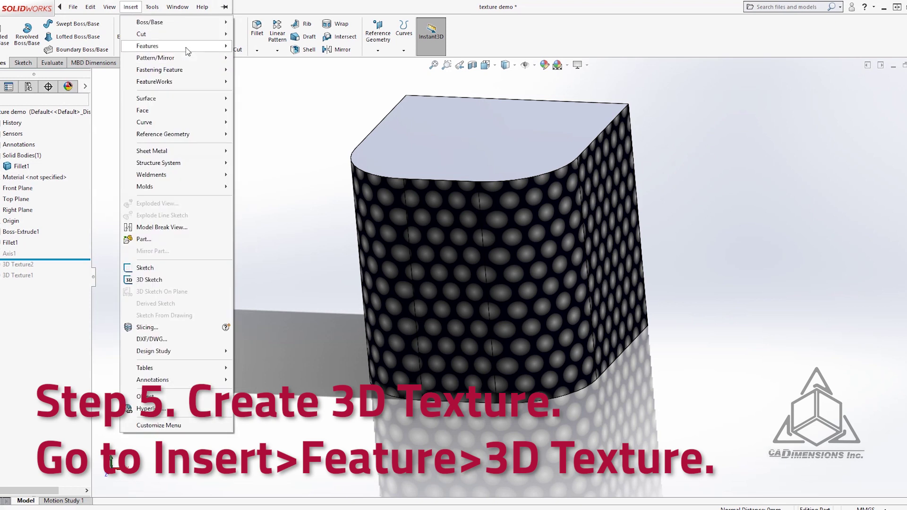
pyautogui.moveTo(156, 46)
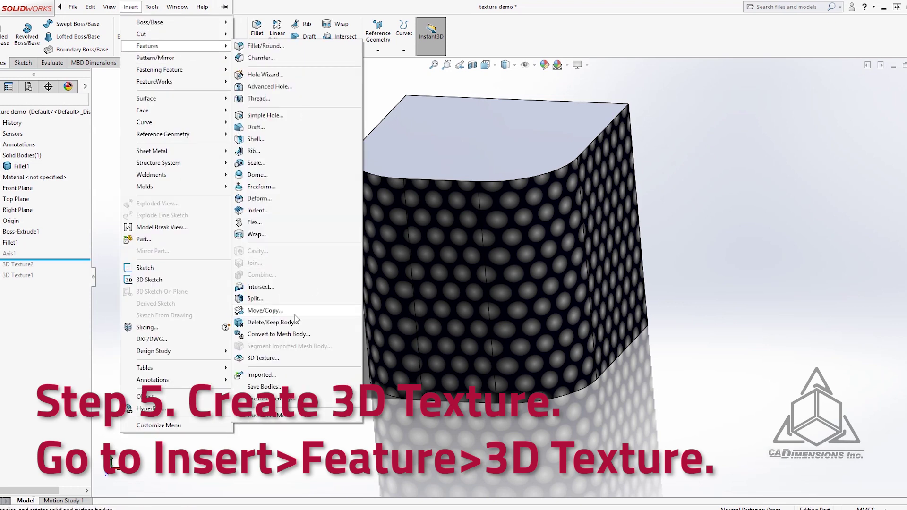
pyautogui.click(289, 357)
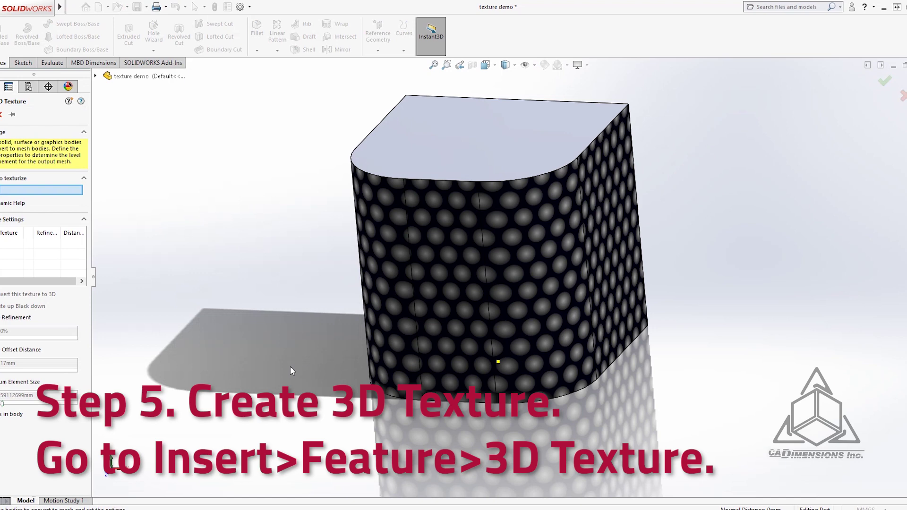
pyautogui.click(523, 218)
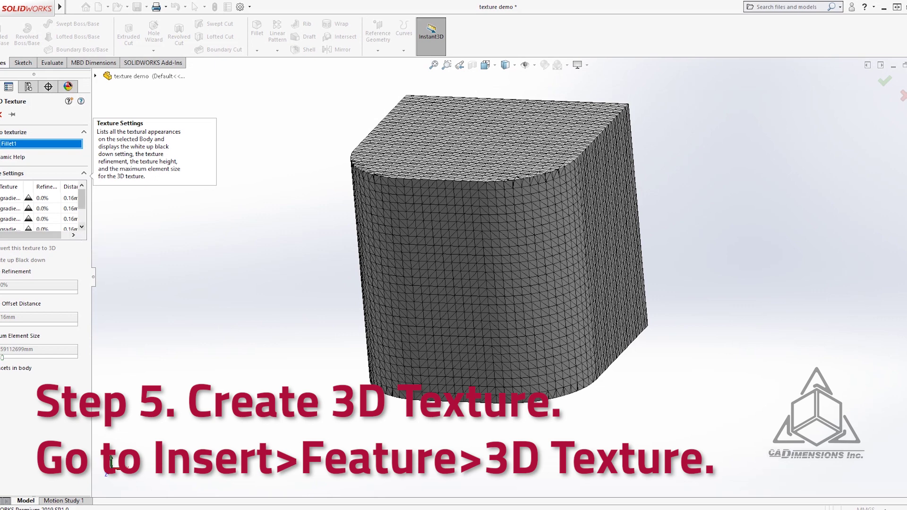
# Select the third texture entry and set its refinement to 60%.
pyautogui.click(47, 198)
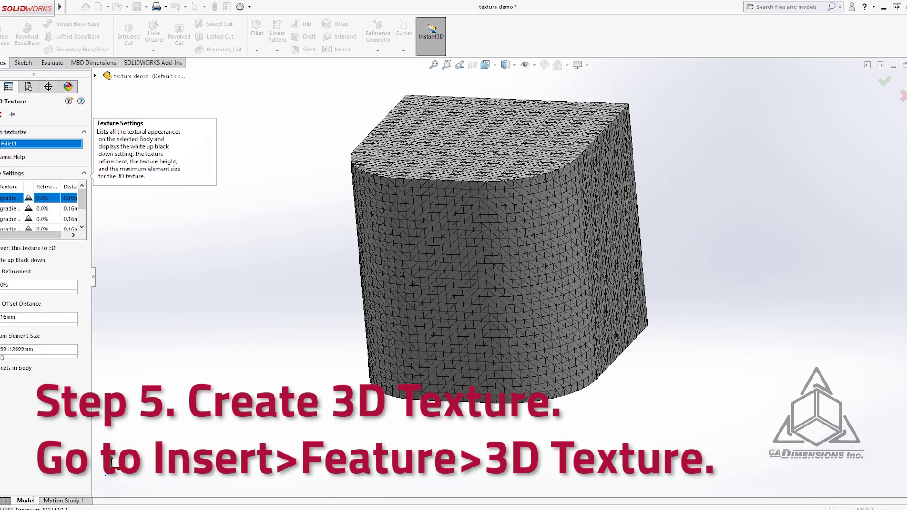
pyautogui.click(48, 208)
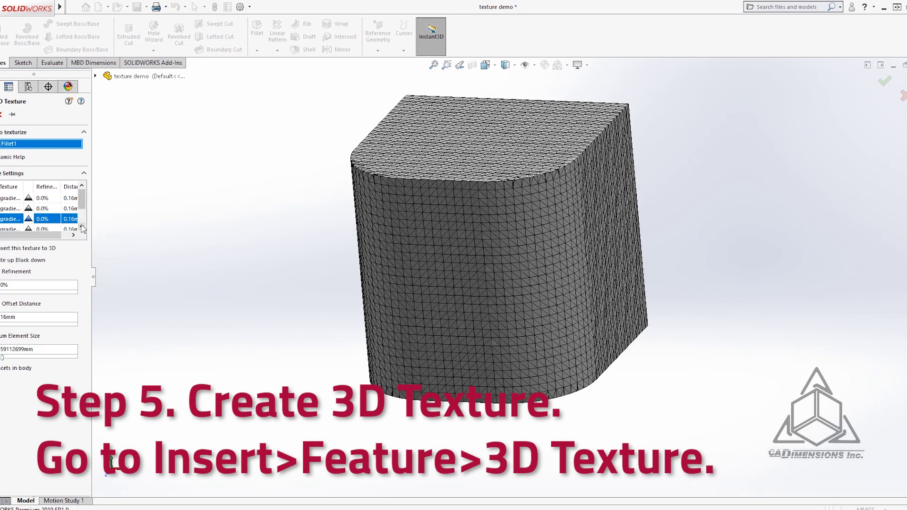
pyautogui.click(82, 227)
pyautogui.click(10, 208)
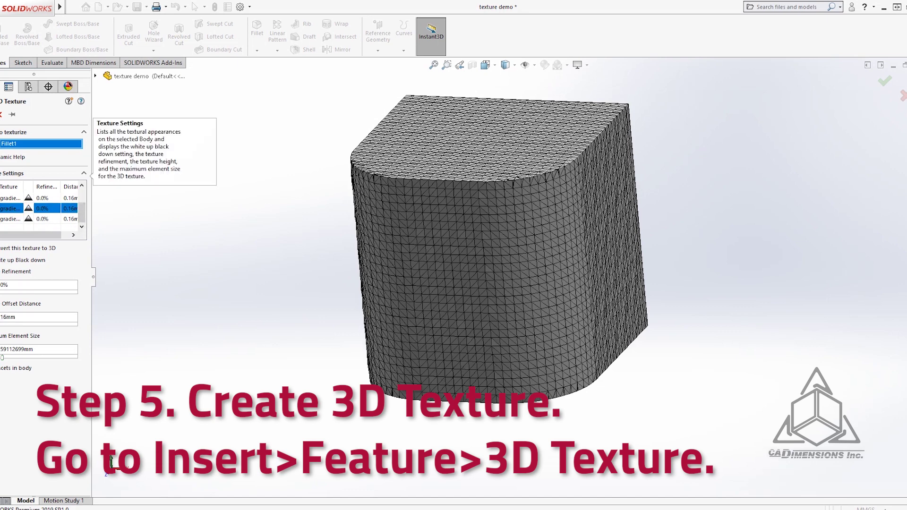
pyautogui.click(5, 219)
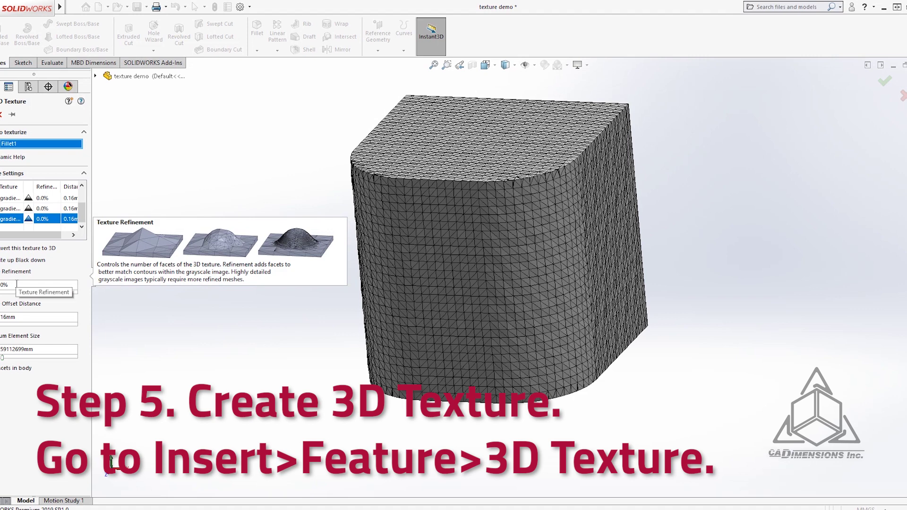
pyautogui.click(17, 284)
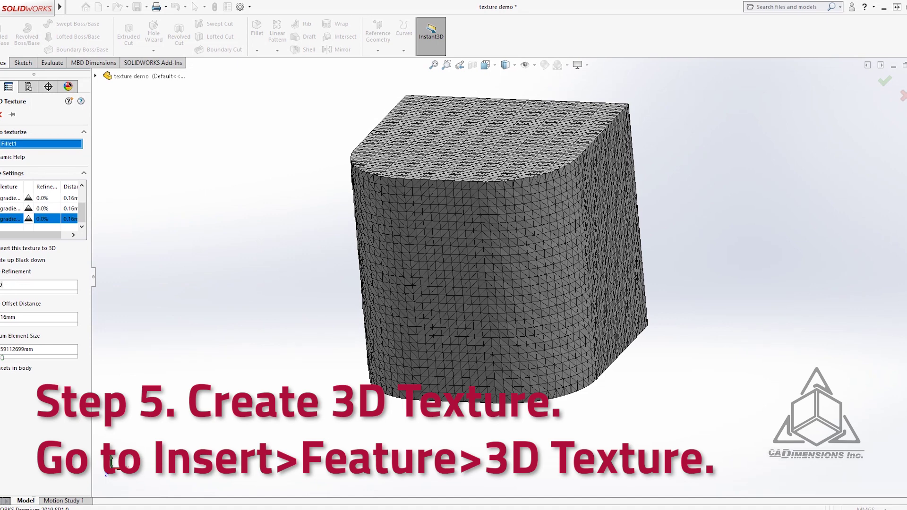
pyautogui.press('Return')
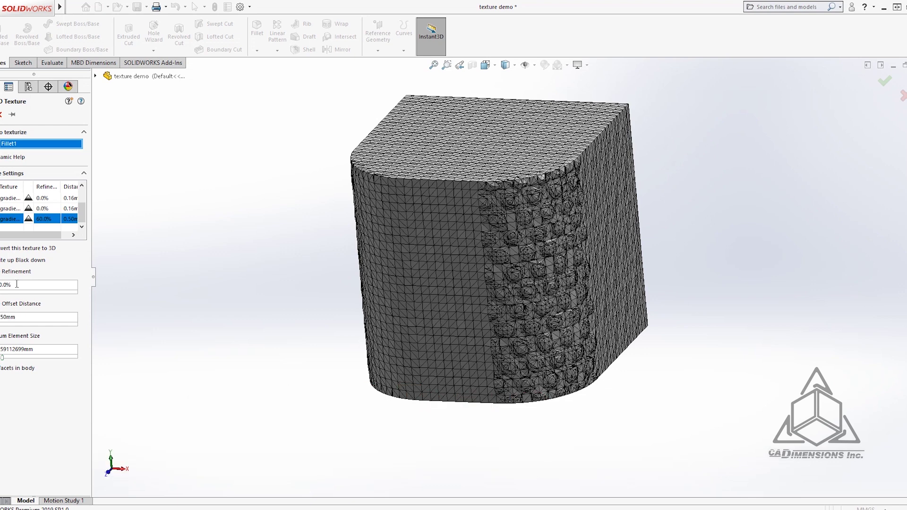
pyautogui.moveTo(37, 305)
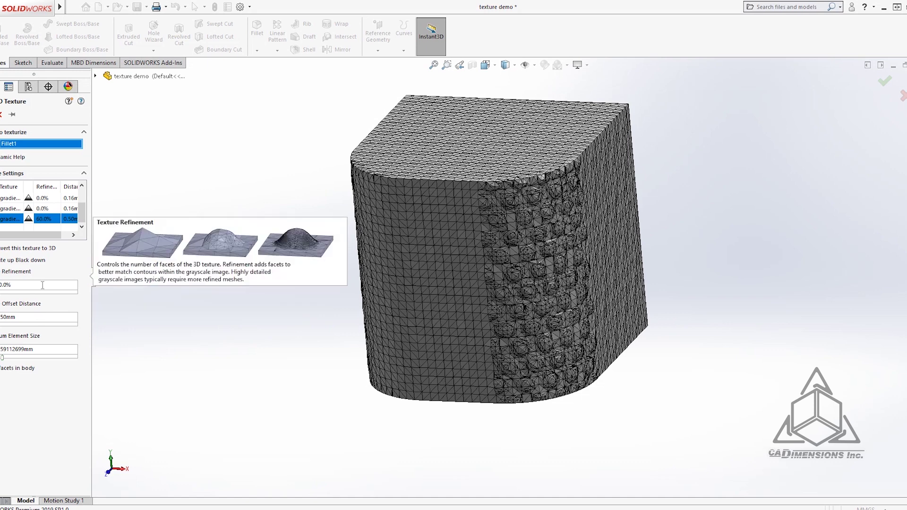
# Give the second and third texture entries 60% refinement and 0.5 mm offset.
pyautogui.click(18, 209)
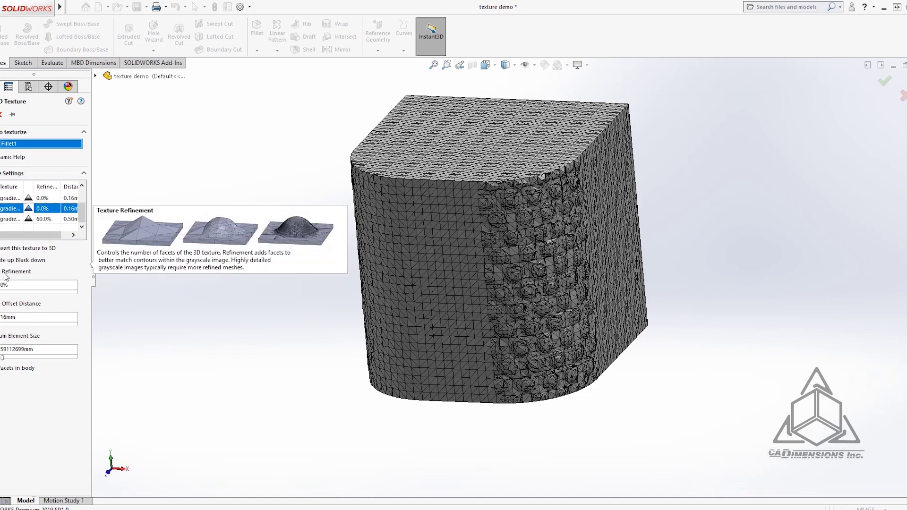
pyautogui.click(21, 286)
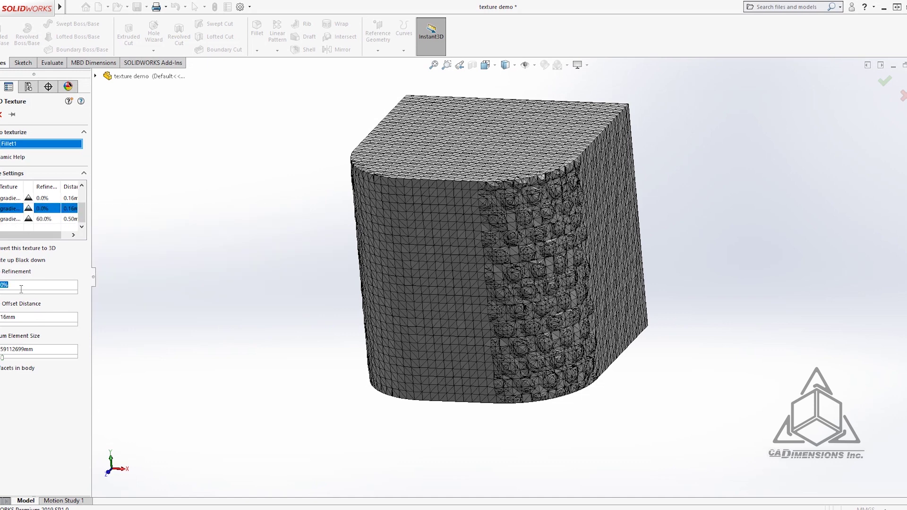
pyautogui.write('60')
pyautogui.press('Tab')
pyautogui.write('0.5')
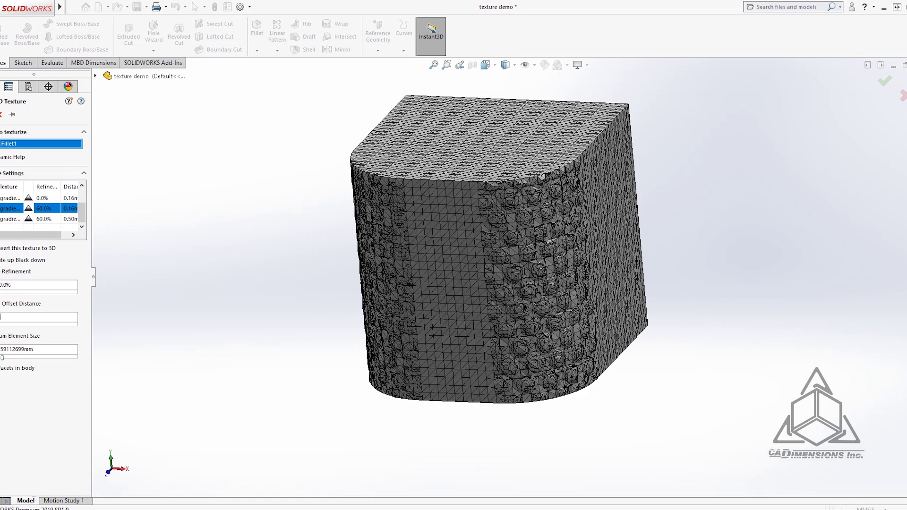
pyautogui.press('Tab')
pyautogui.scroll(2, 48, 212)
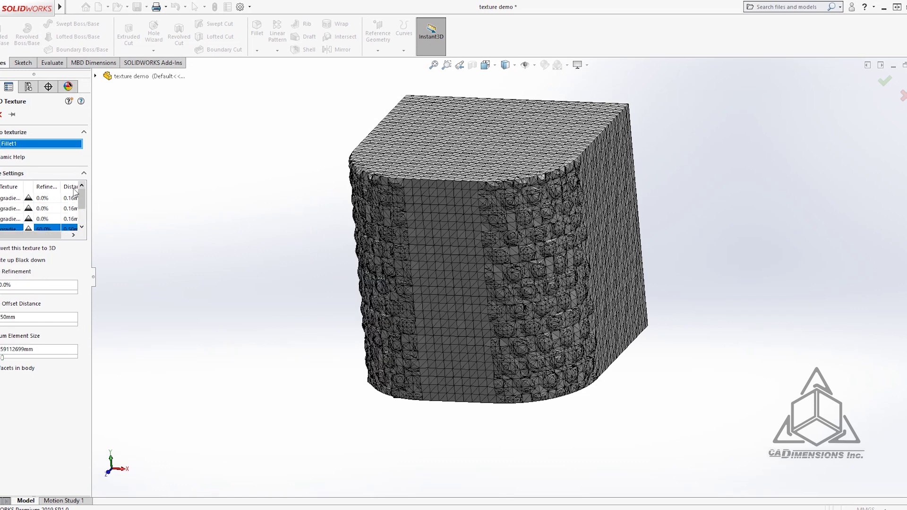
pyautogui.click(52, 218)
pyautogui.click(24, 284)
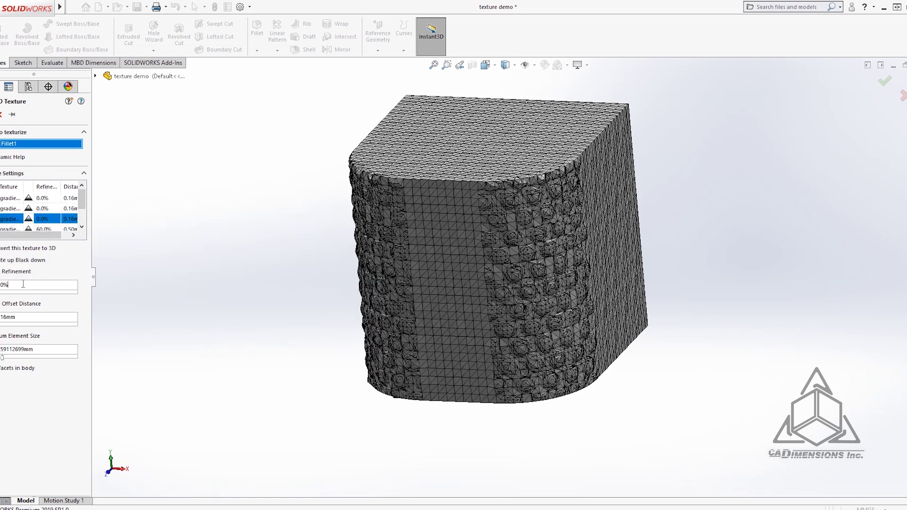
pyautogui.write('60')
pyautogui.press('Tab')
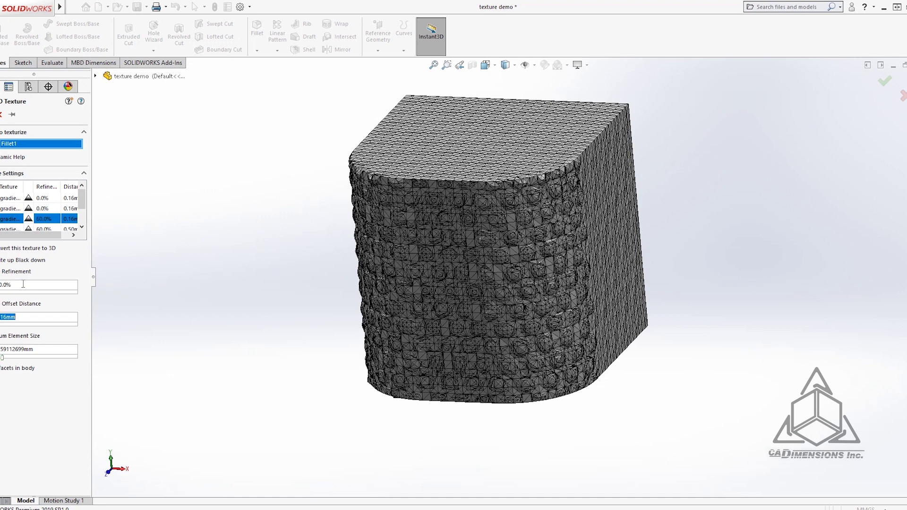
pyautogui.write('0.5')
pyautogui.press('Tab')
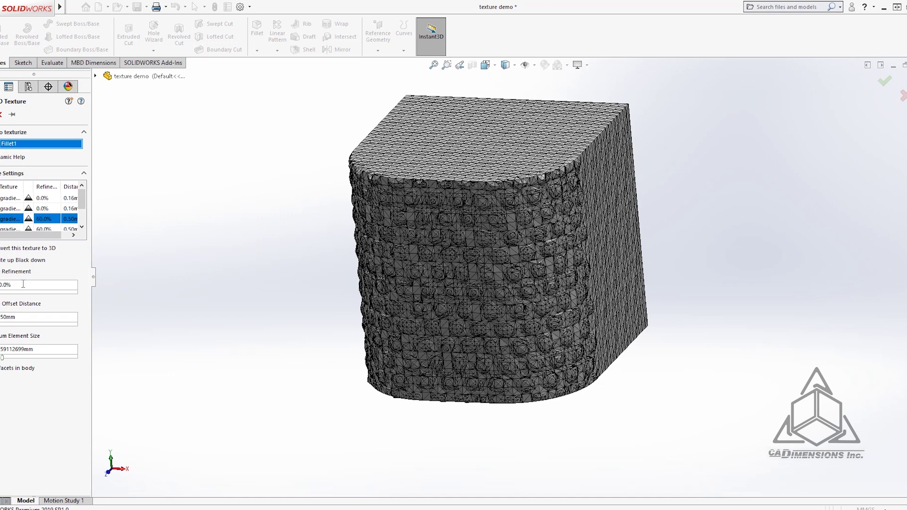
# Give the remaining entry and the first entry 60% refinement and 0.5 mm offset.
pyautogui.click(44, 208)
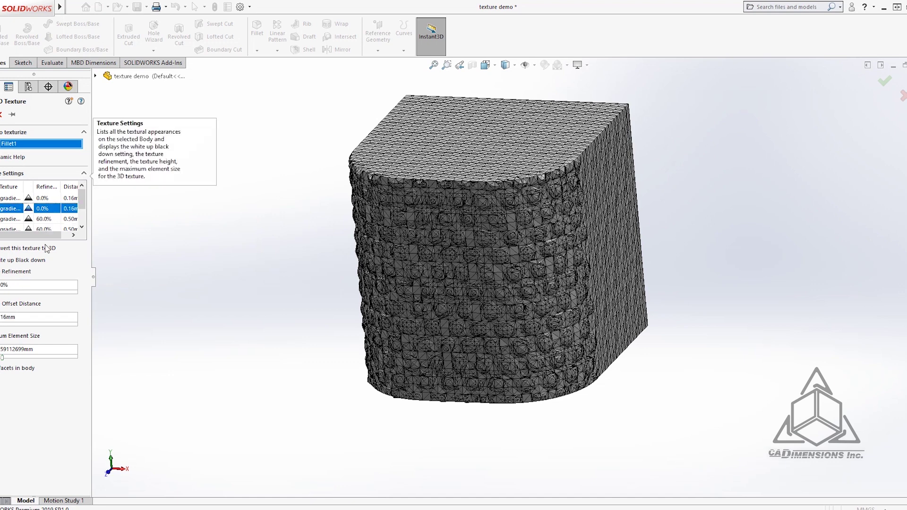
pyautogui.doubleClick(33, 284)
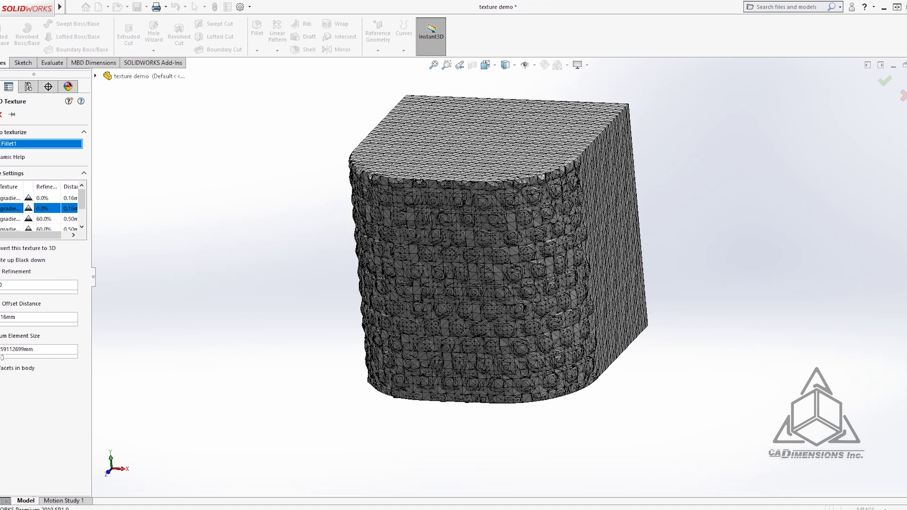
pyautogui.write('60')
pyautogui.press('Tab')
pyautogui.write('0.5')
pyautogui.press('Tab')
pyautogui.moveTo(264, 378); pyautogui.dragTo(220, 397, button='middle')
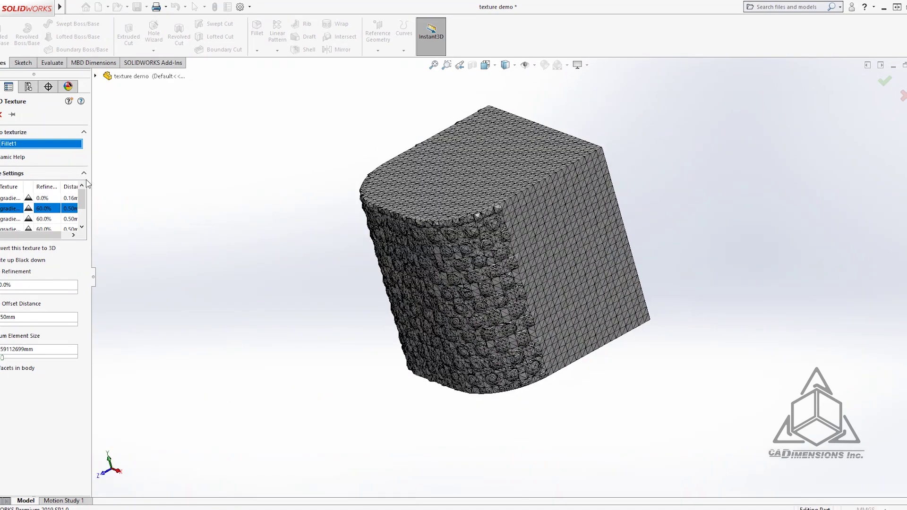
pyautogui.click(45, 198)
pyautogui.click(26, 284)
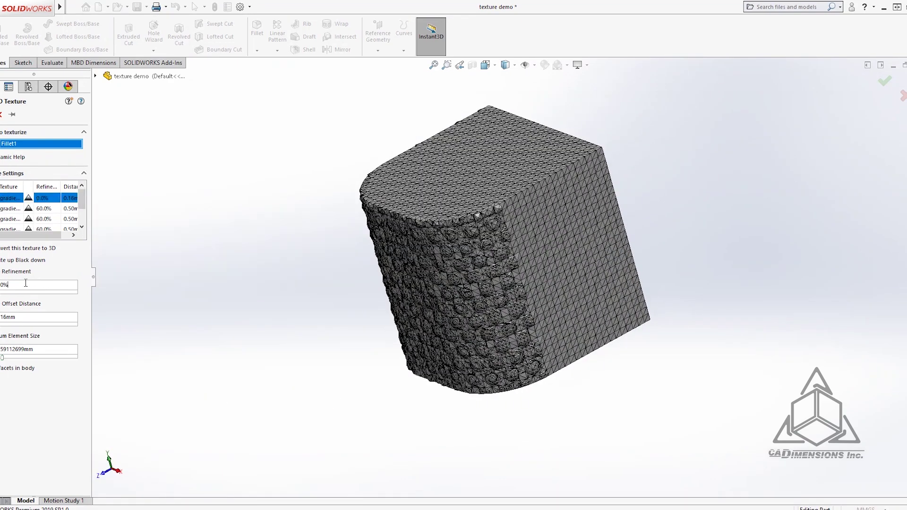
pyautogui.write('60')
pyautogui.press('Tab')
pyautogui.write('0.5')
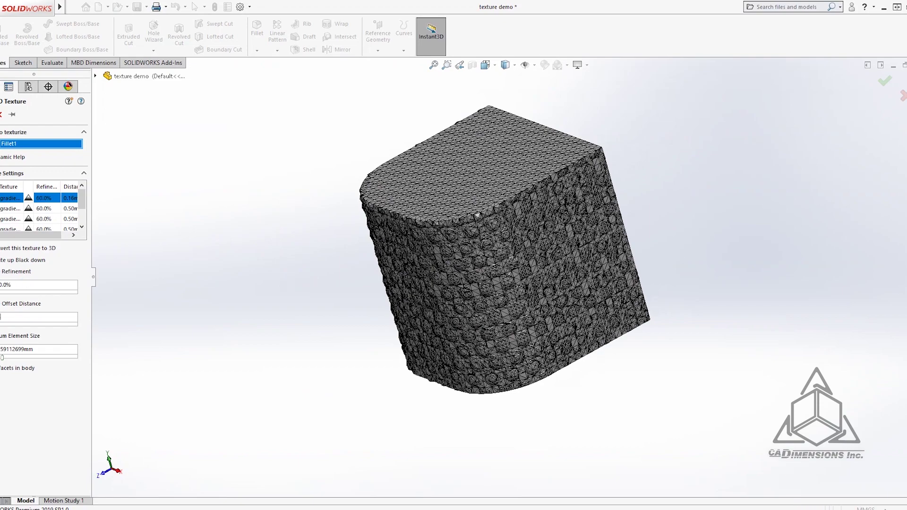
pyautogui.press('Tab')
pyautogui.moveTo(371, 338)
pyautogui.mouseDown(button='middle')
pyautogui.moveTo(491, 361)
pyautogui.moveTo(415, 333)
pyautogui.moveTo(385, 334)
pyautogui.mouseUp(button='middle')
# Replace the huge 3D Texture Maximum Element Size with a small value and review the finer sphere-bump preview.
pyautogui.scroll(-3, 502, 294)
pyautogui.scroll(-2, 501, 294)
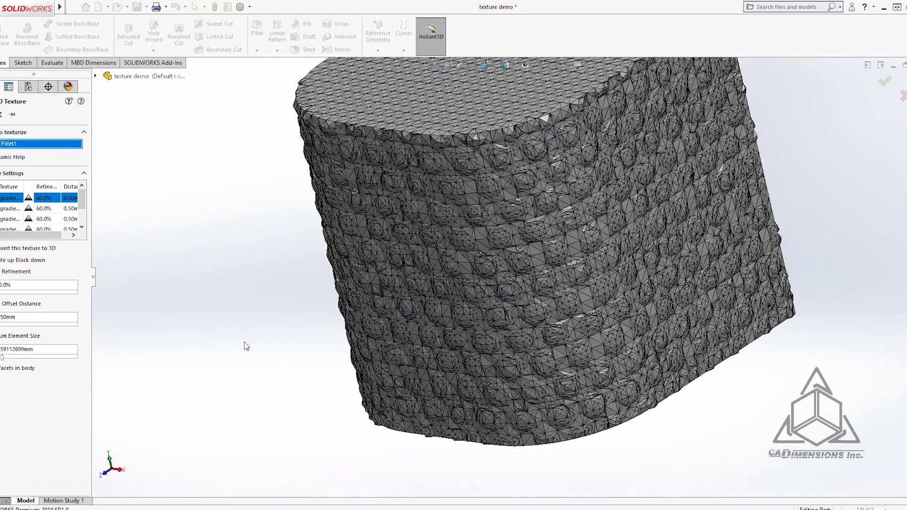
pyautogui.click(53, 349)
pyautogui.scroll(-6, 631, 239)
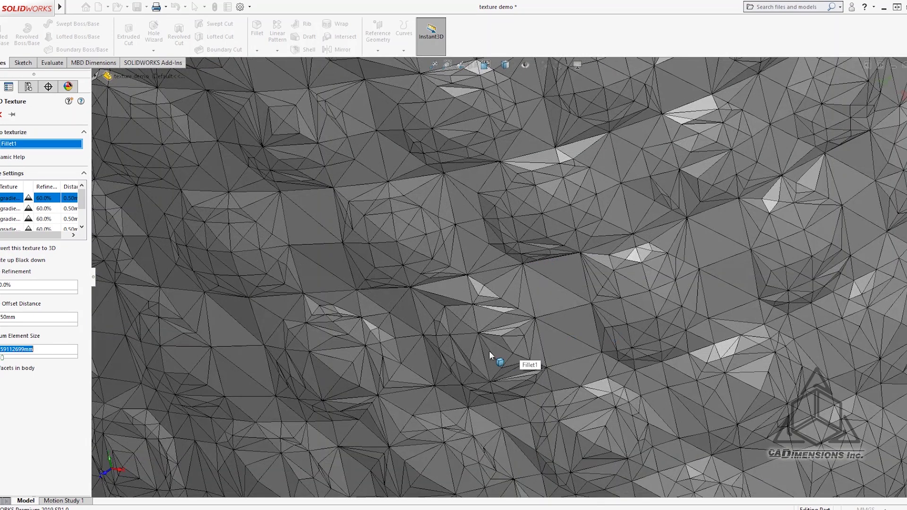
pyautogui.scroll(8, 503, 336)
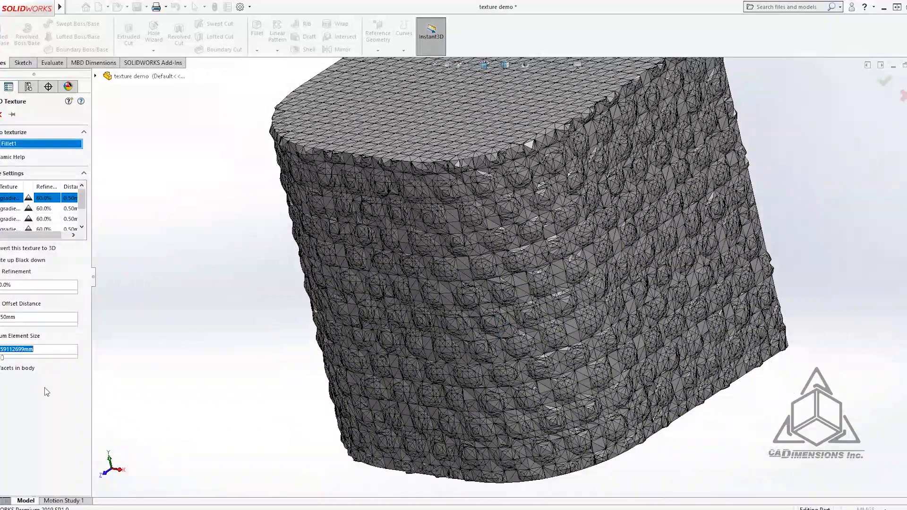
pyautogui.press('BackSpace')
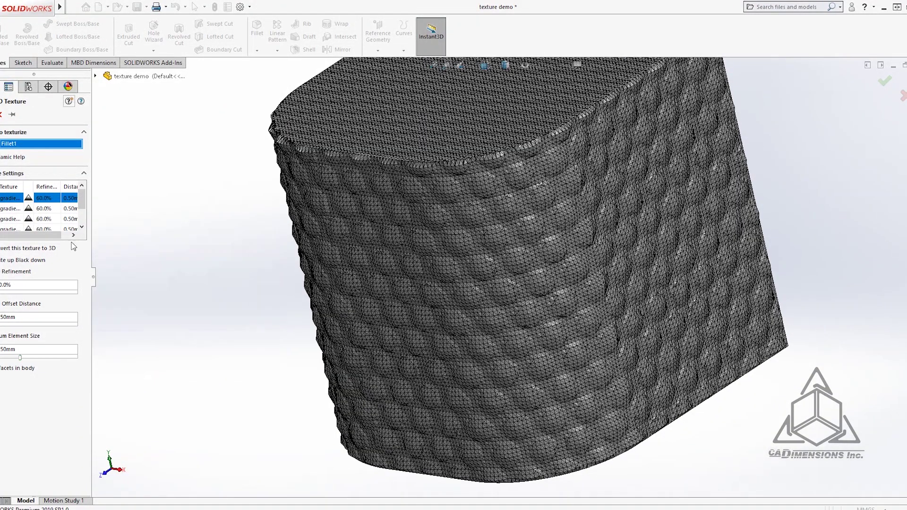
pyautogui.click(42, 208)
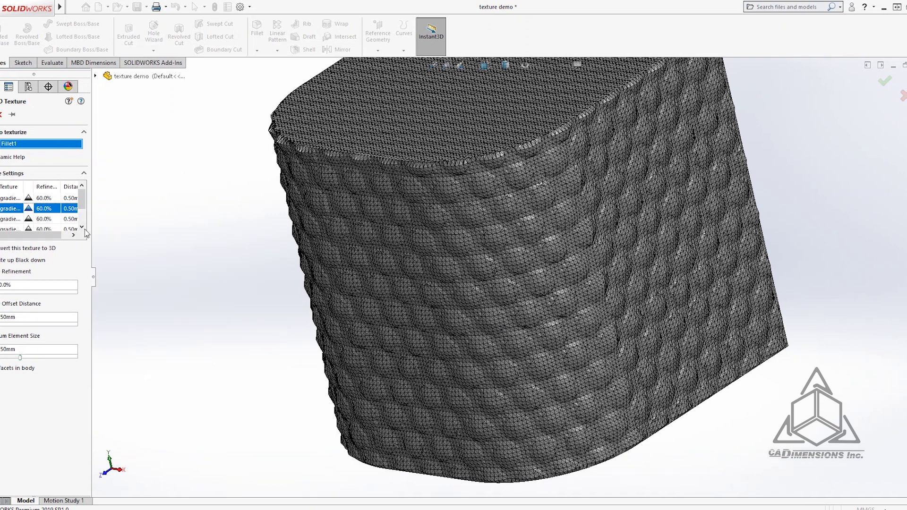
pyautogui.scroll(-1, 42, 212)
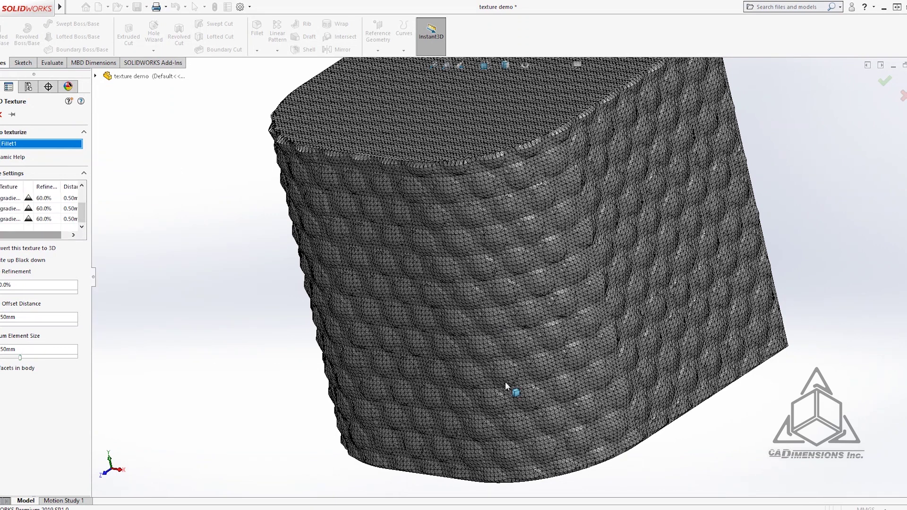
pyautogui.moveTo(515, 392); pyautogui.dragTo(589, 424, button='middle')
pyautogui.scroll(5, 526, 291)
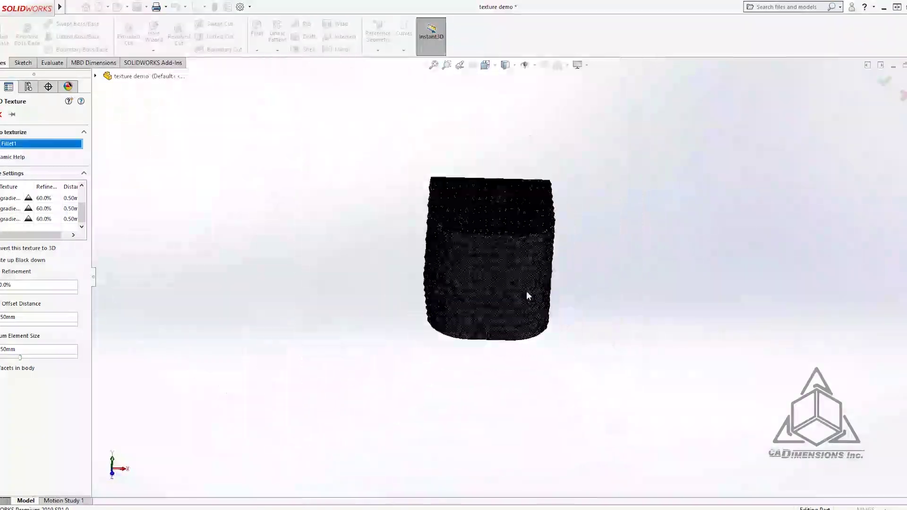
pyautogui.scroll(-5, 483, 261)
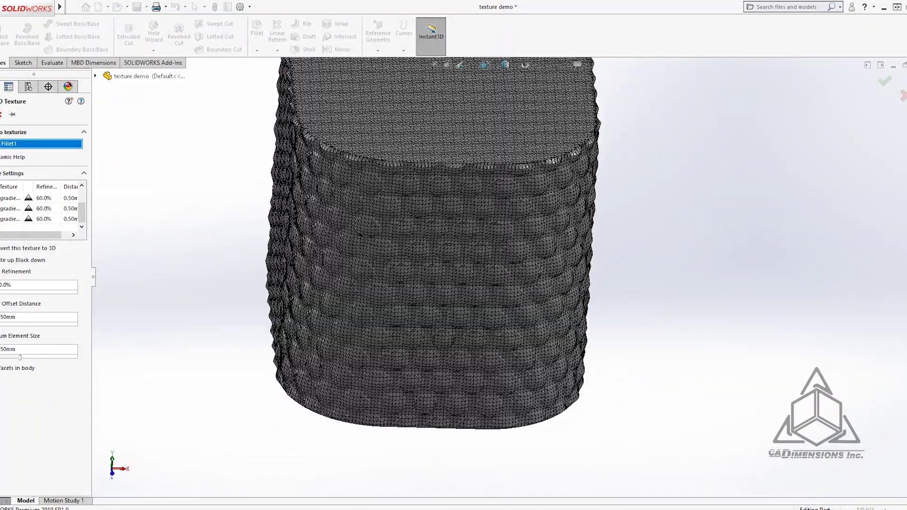
# Accept the feature to create 3D Texture3, then view the bumpy block from a tilted top angle.
pyautogui.press('Return')
pyautogui.moveTo(270, 244); pyautogui.dragTo(534, 422, button='middle')
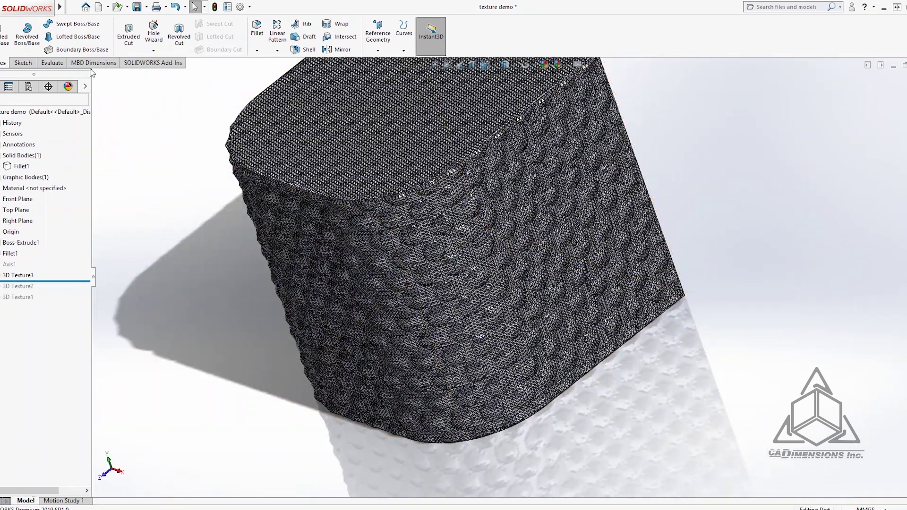